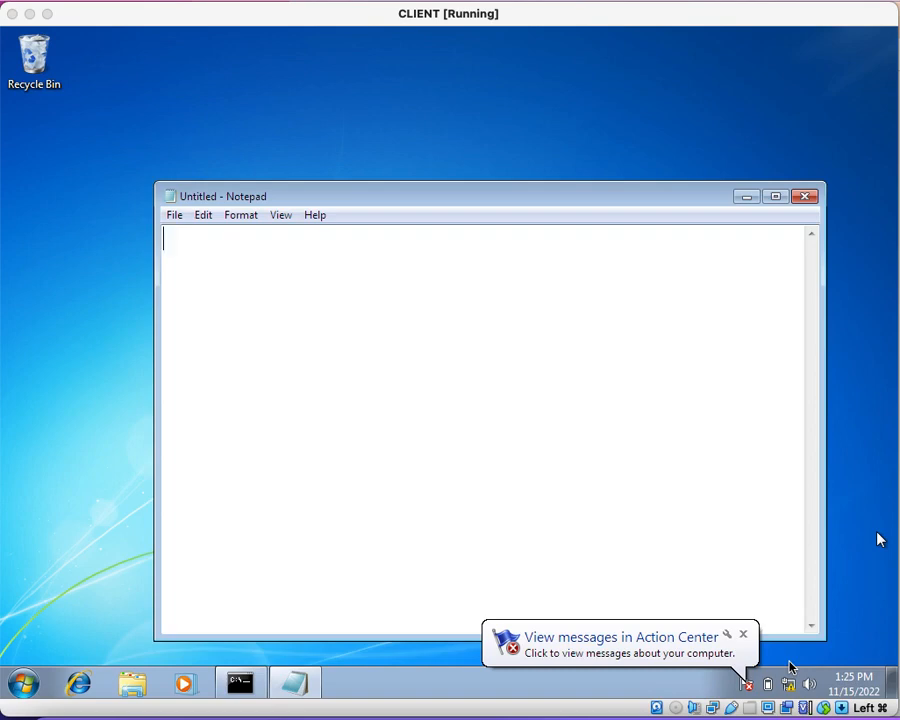
Step: Write the line "- Enable Local Administrator account" in the untitled Notepad document
left_click(403, 469)
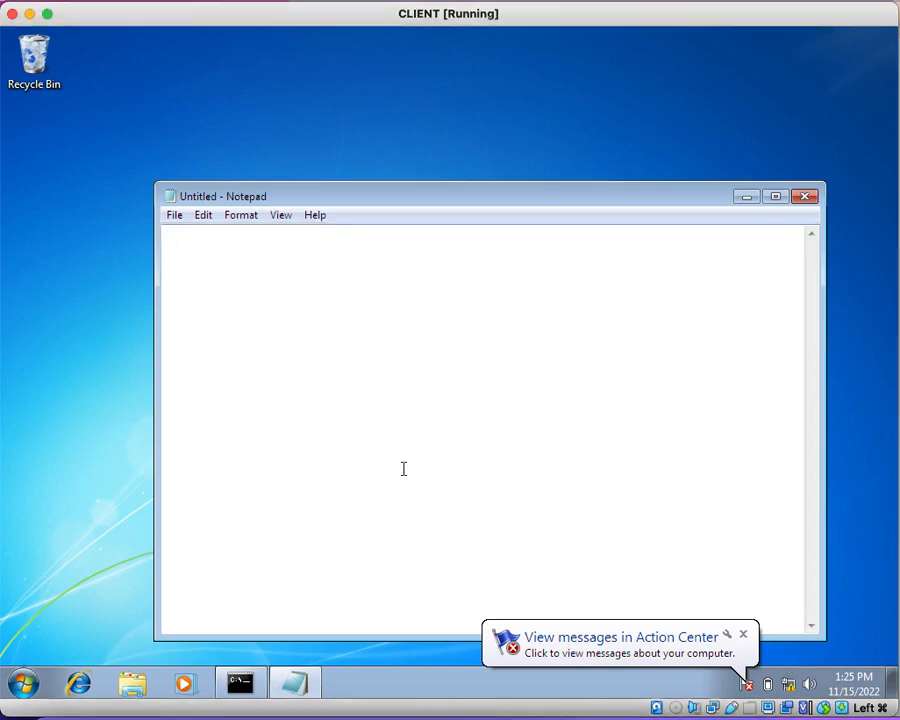
type("- Enable ")
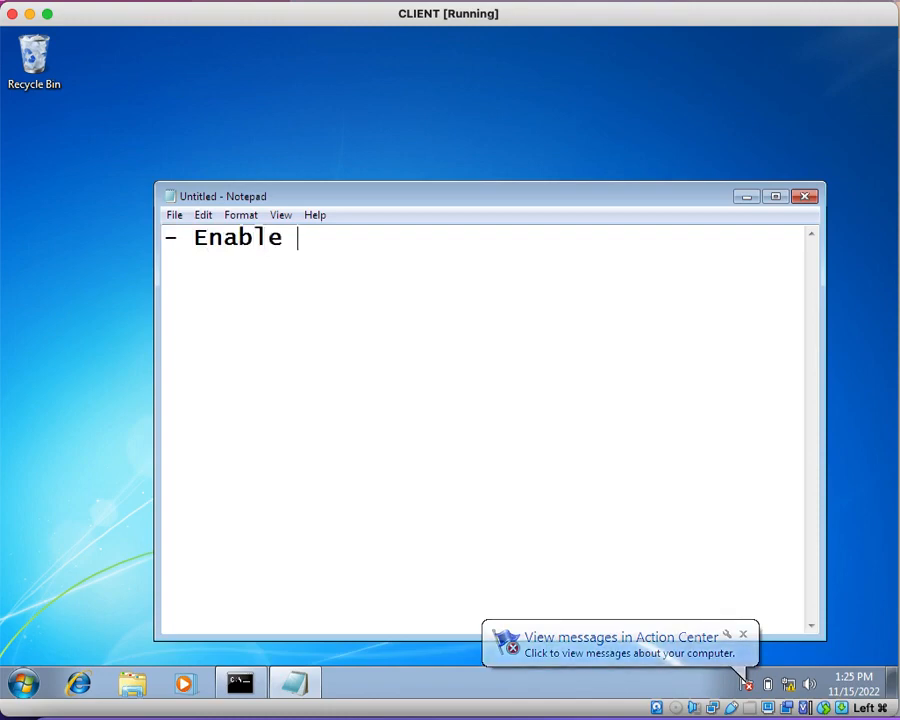
type("Loca")
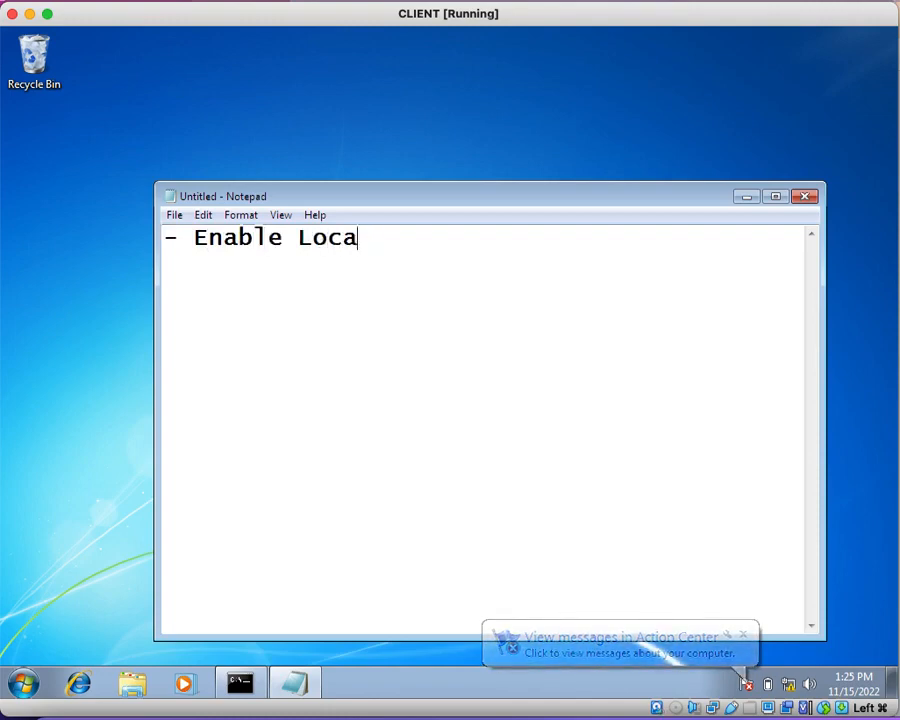
type("l Adminis")
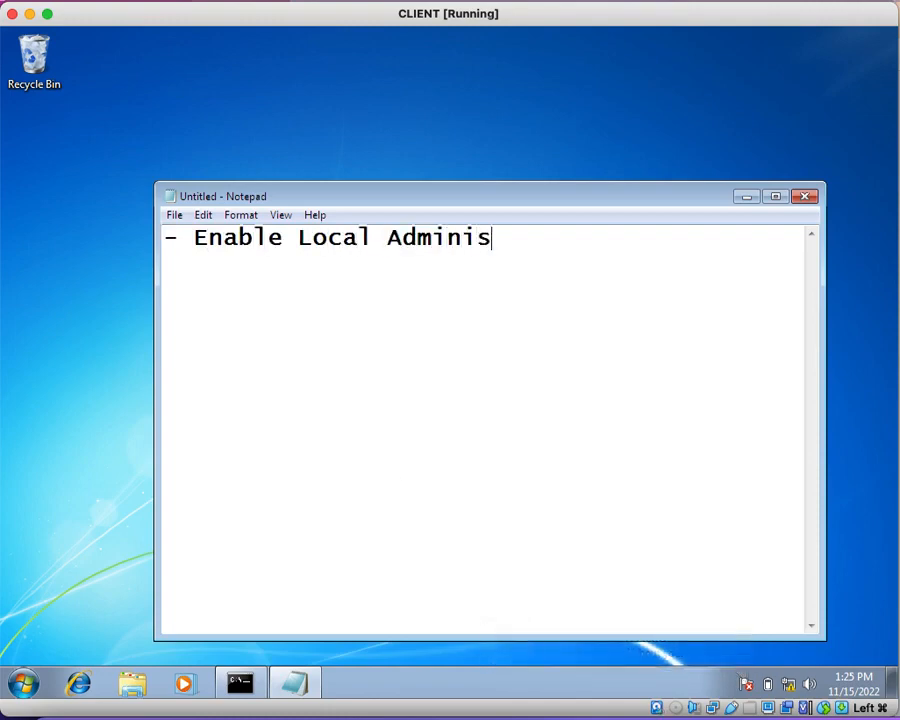
type("trator ")
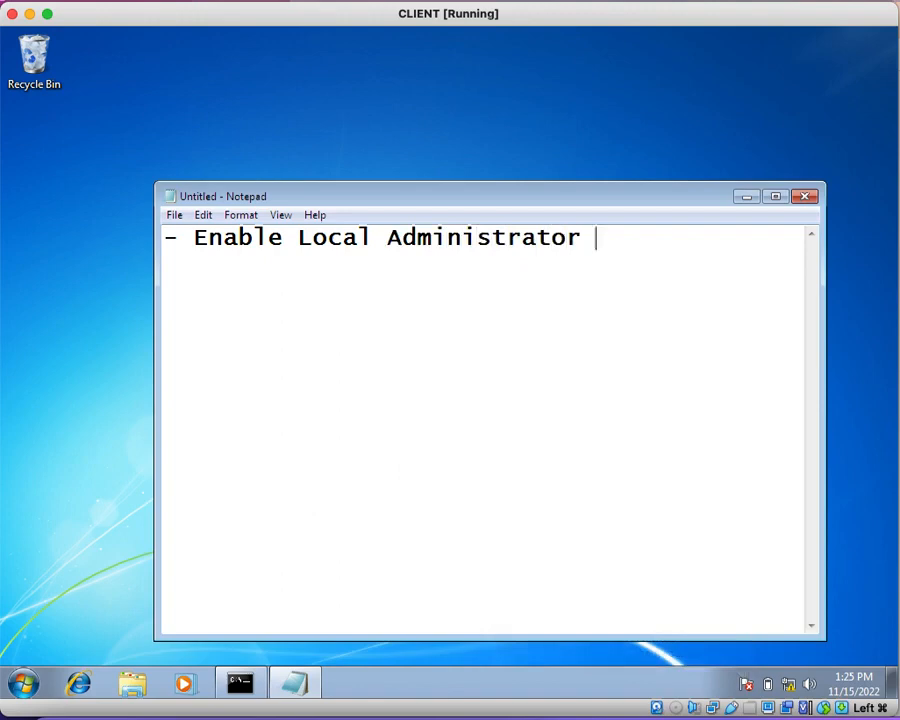
type("account")
key("Return")
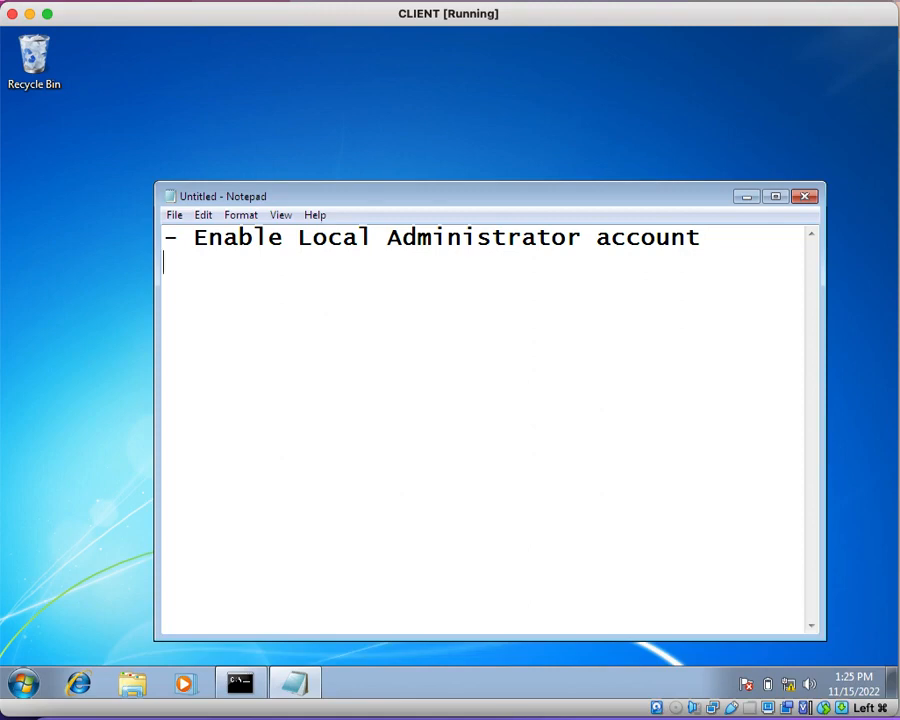
Step: Launch Computer Management with the compmgmt command in the command prompt and show the local Users list
left_click(242, 683)
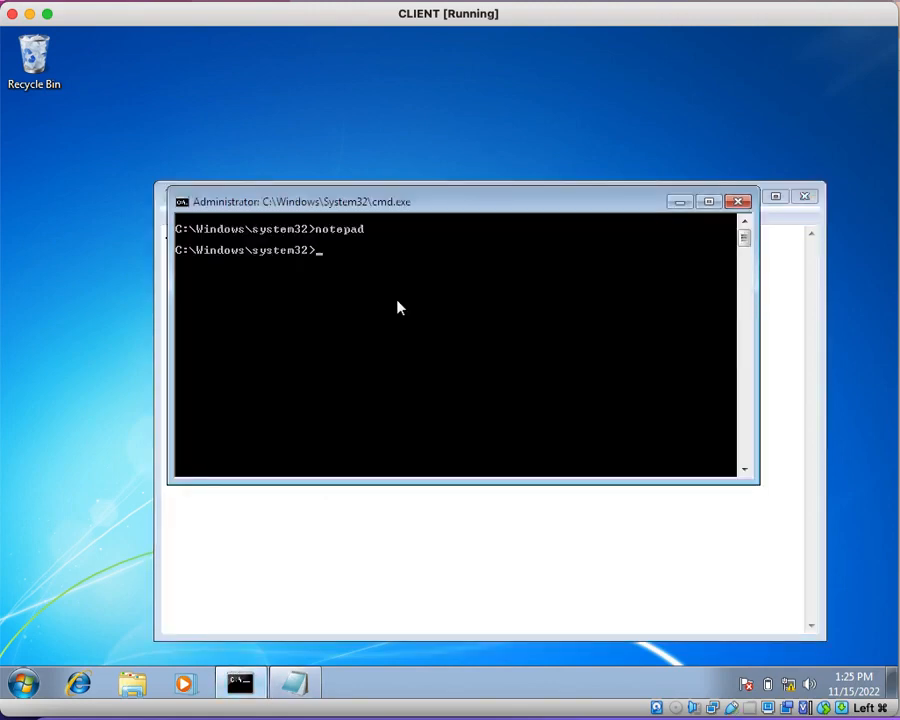
type("compmgmt")
key("Return")
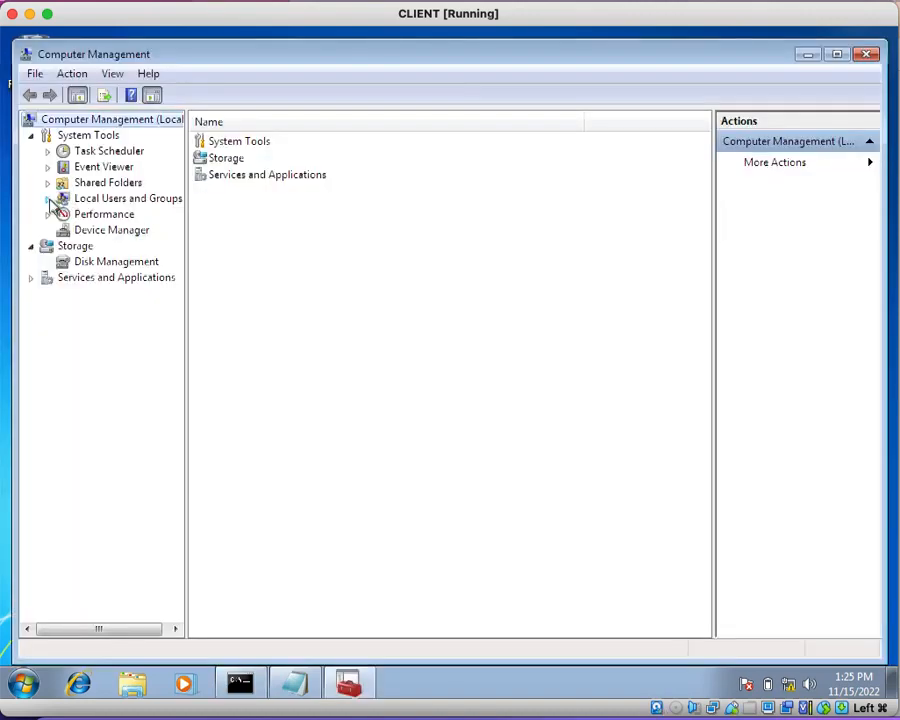
left_click(48, 199)
left_click(104, 215)
Step: Examine the built-in Administrator account's status in the local users list, and minimize Computer Management
left_click(268, 162)
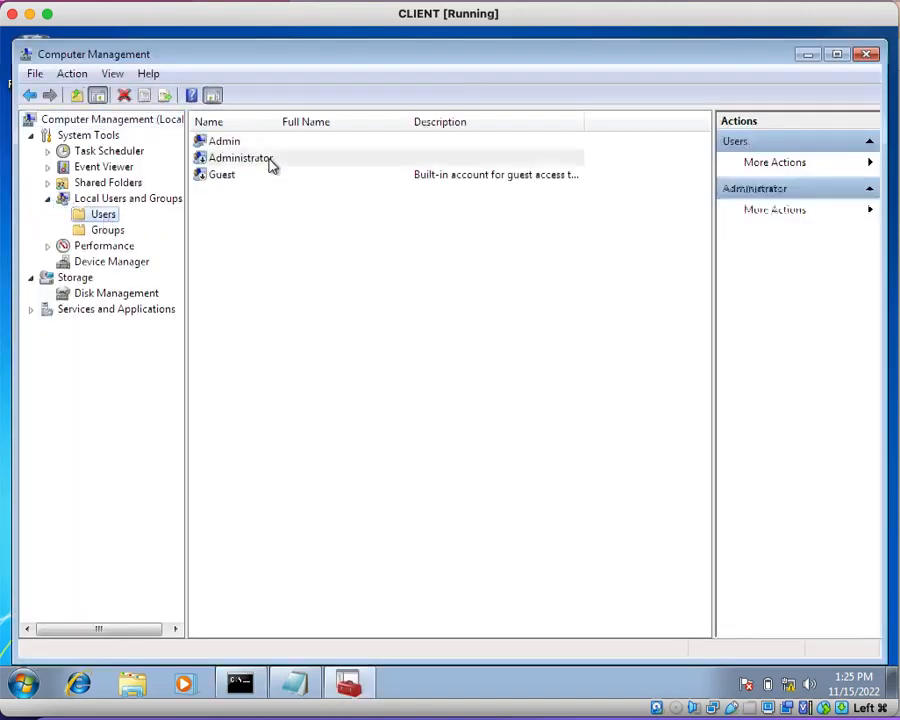
left_click(366, 372)
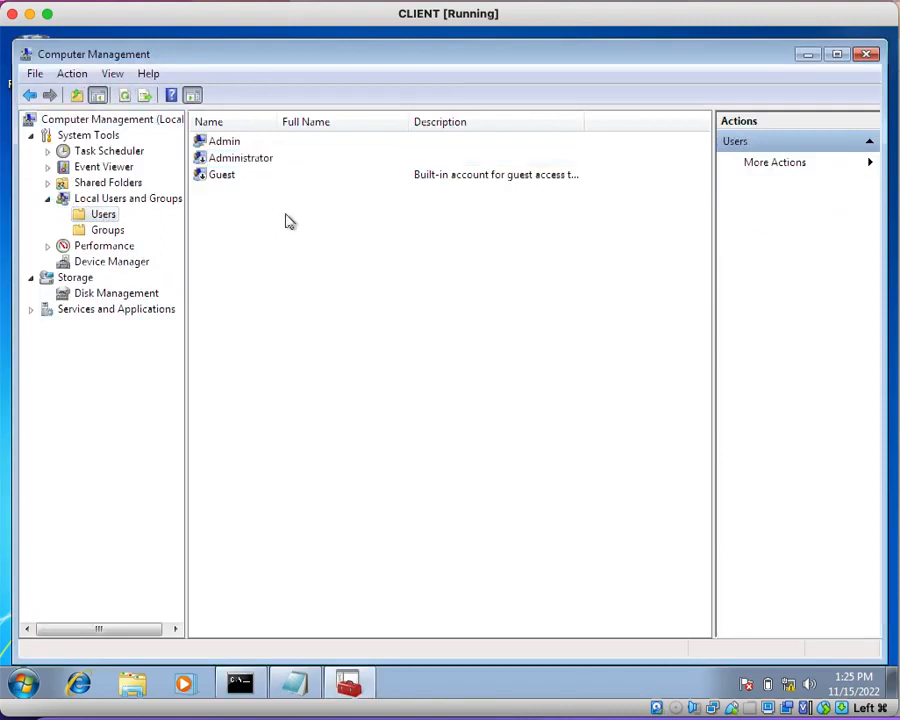
left_click(253, 160)
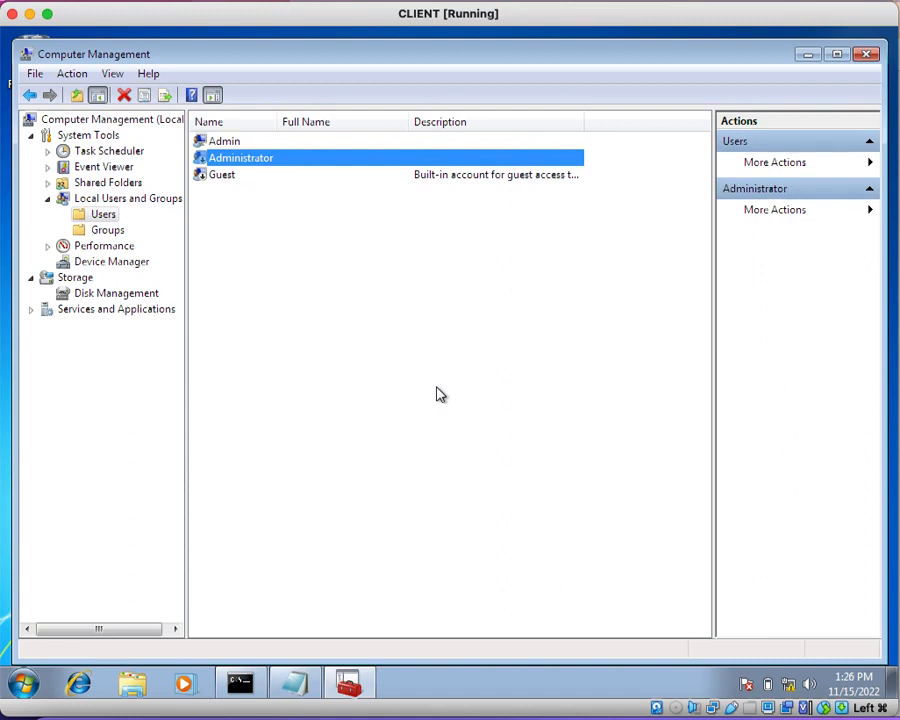
left_click(436, 394)
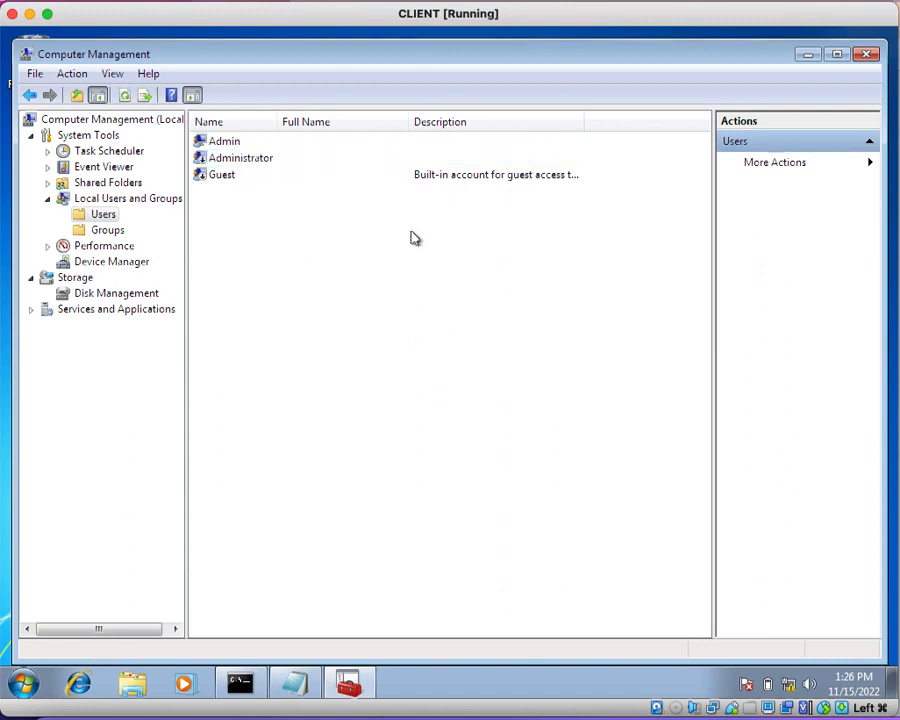
left_click(255, 161)
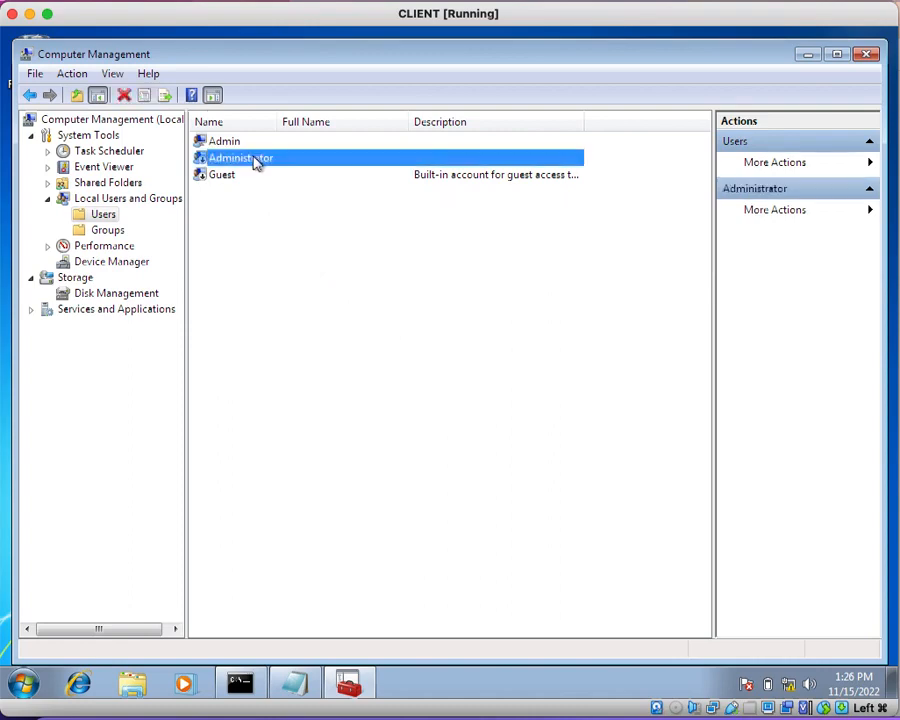
left_click(463, 405)
left_click(807, 56)
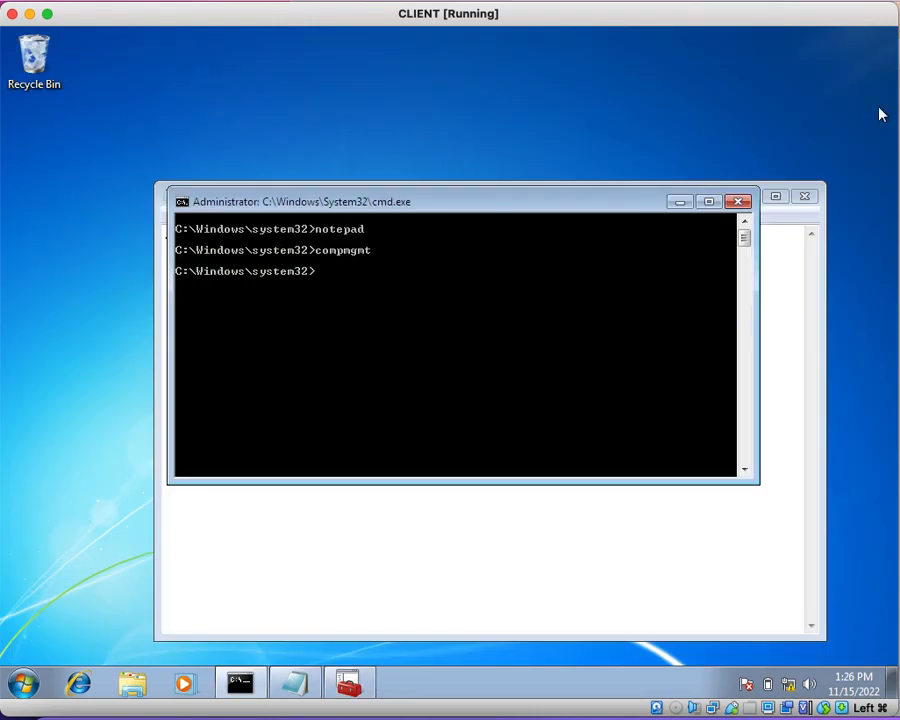
Step: Switch to the DOMAINCONTROLLER virtual machine and select the PROD-COMP organizational unit in Group Policy Management
left_click(862, 715)
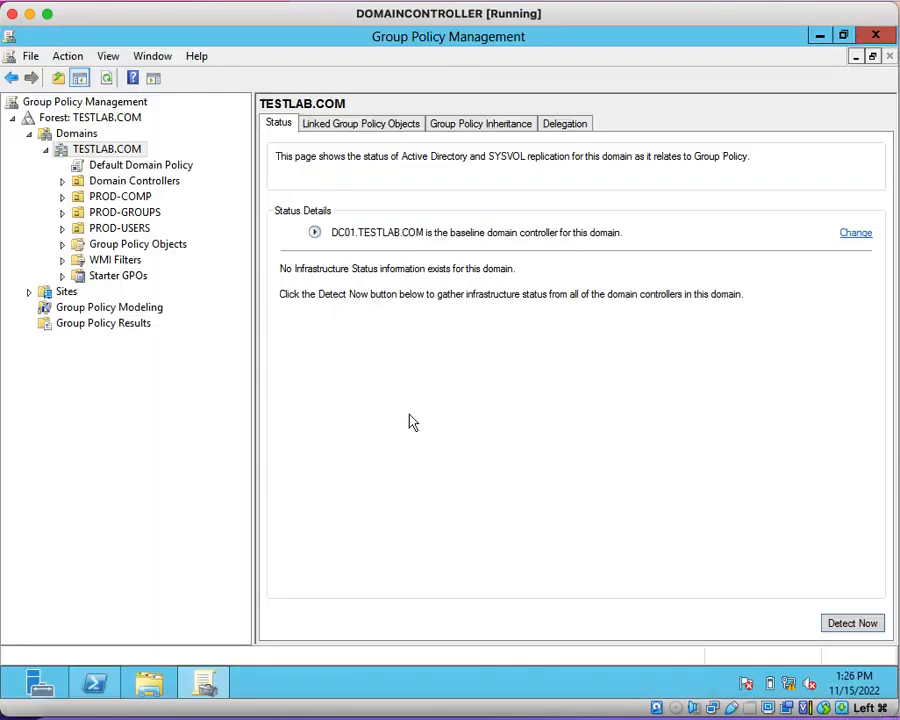
left_click(88, 198)
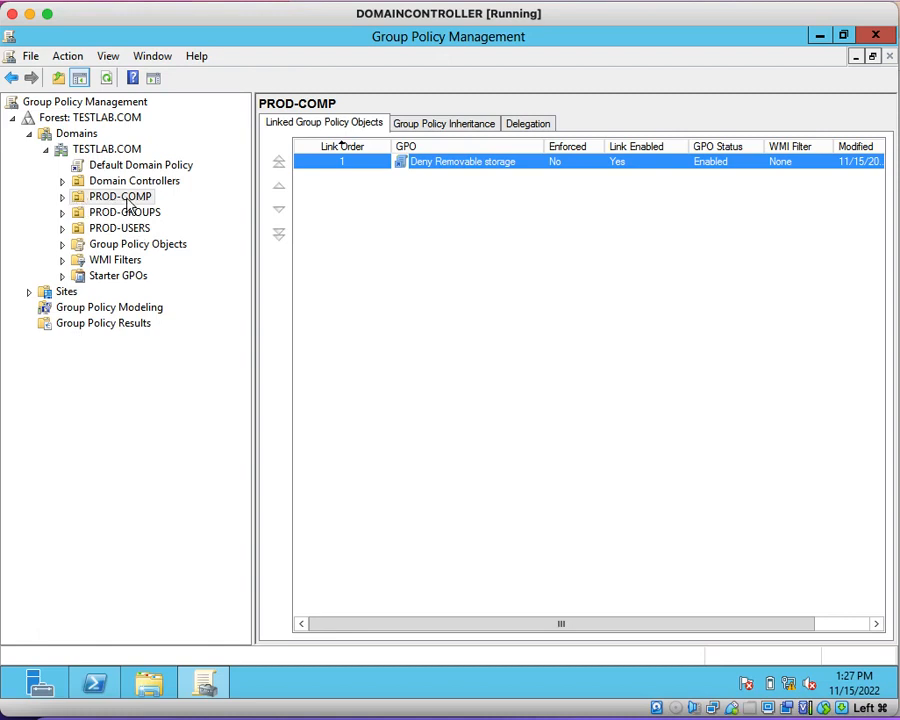
left_click(82, 200)
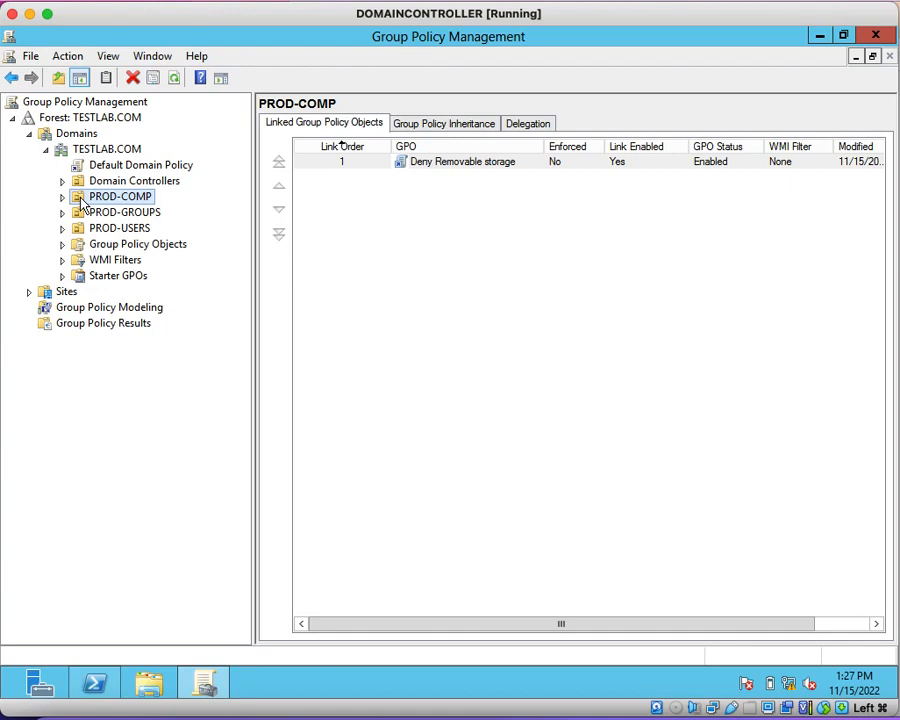
Step: Create a GPO named "Enable Administrator account" linked to the PROD-COMP organizational unit, without a source starter GPO
right_click(84, 204)
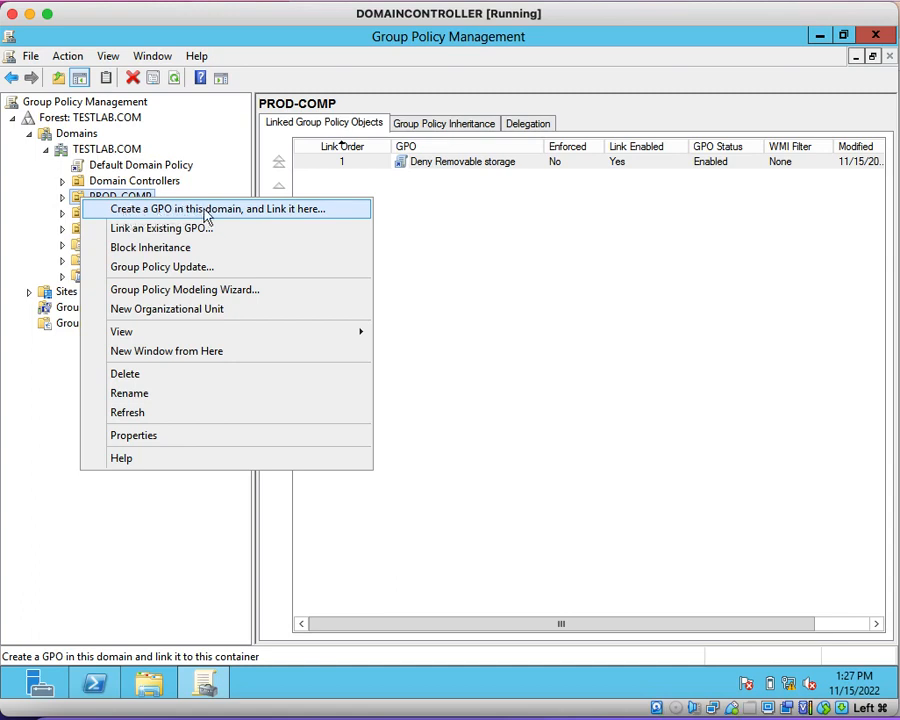
left_click(268, 212)
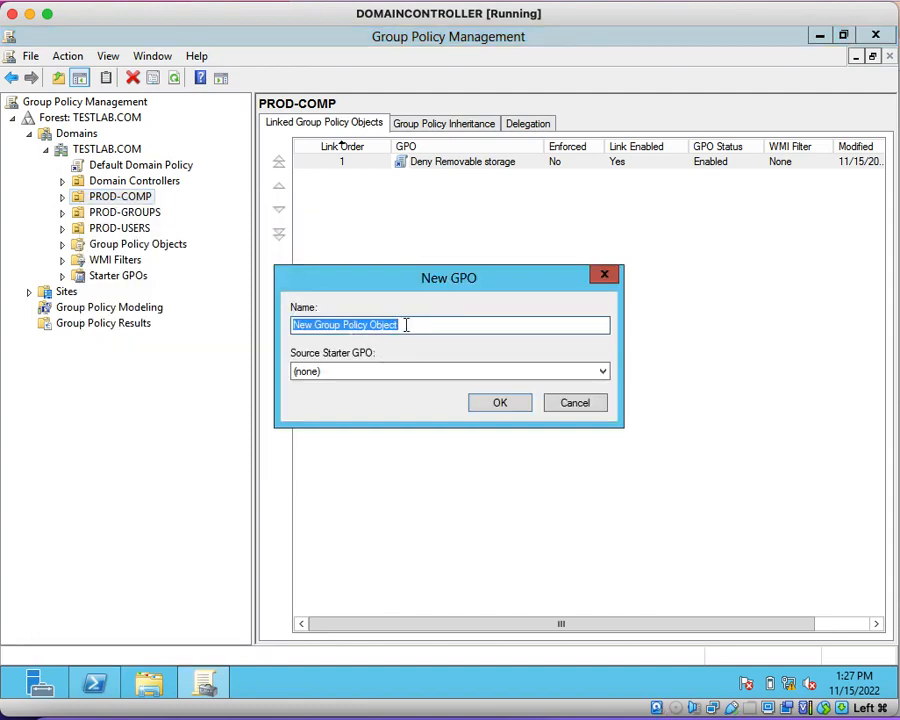
type("Enable ")
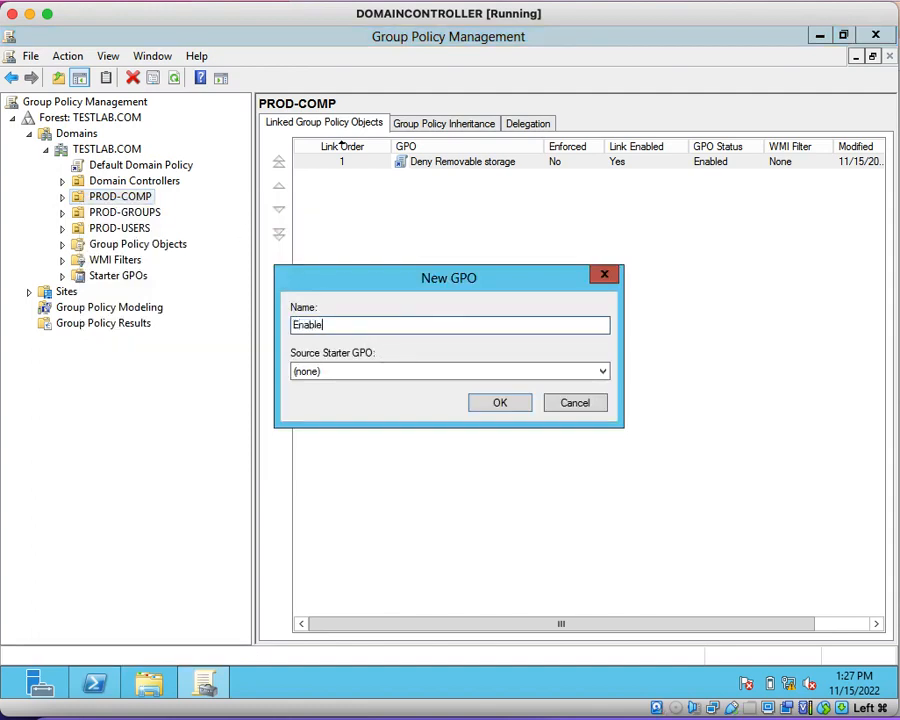
type("Administrator account")
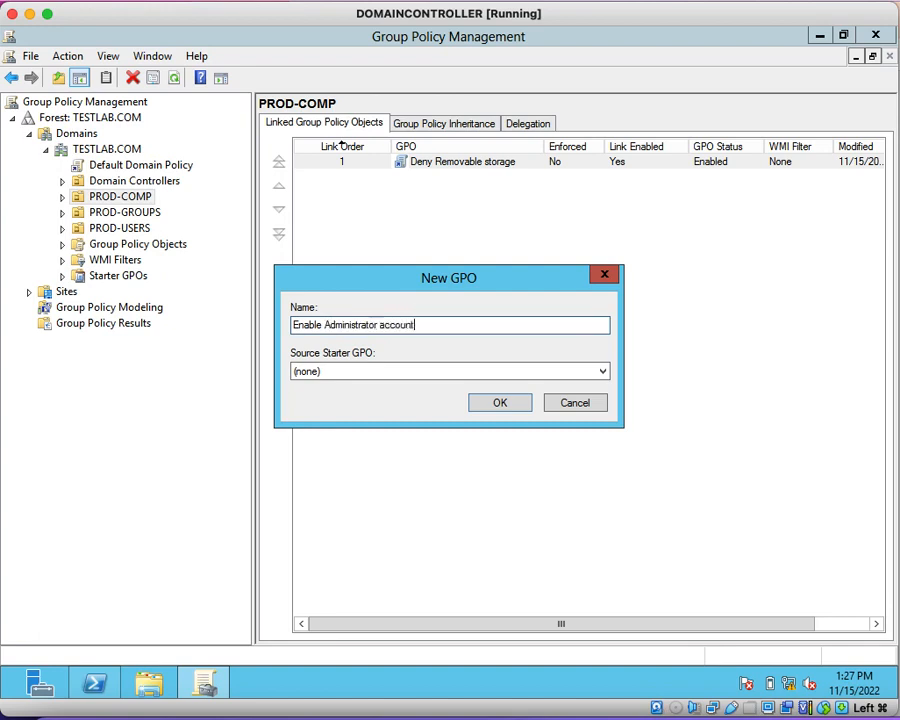
key("Tab")
left_click(508, 405)
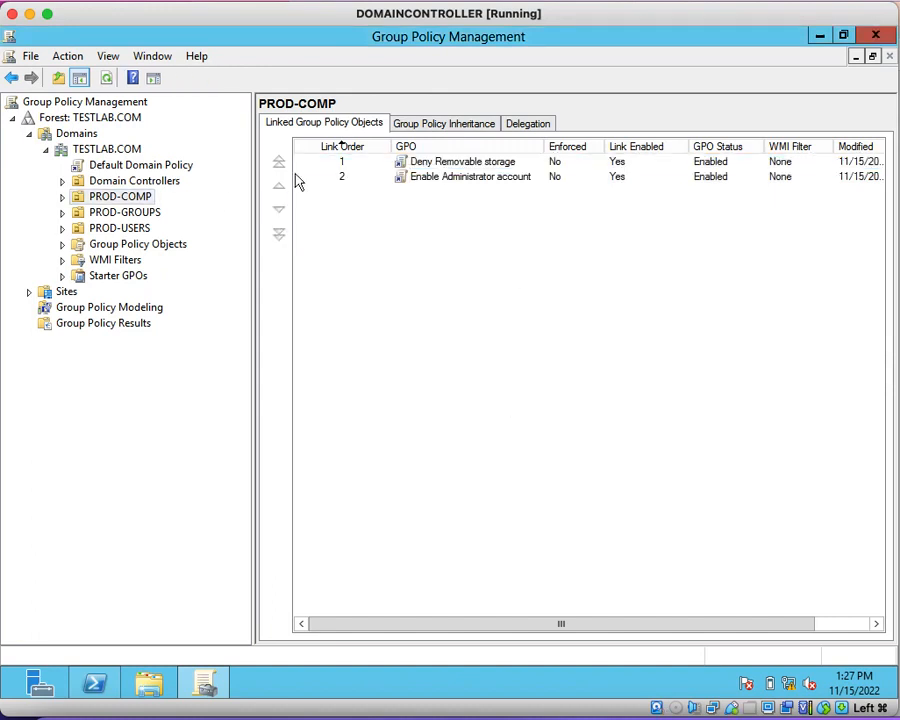
Step: Open the "Enable Administrator account" GPO under PROD-COMP for editing, acknowledging the notice about linked GPOs
left_click(63, 197)
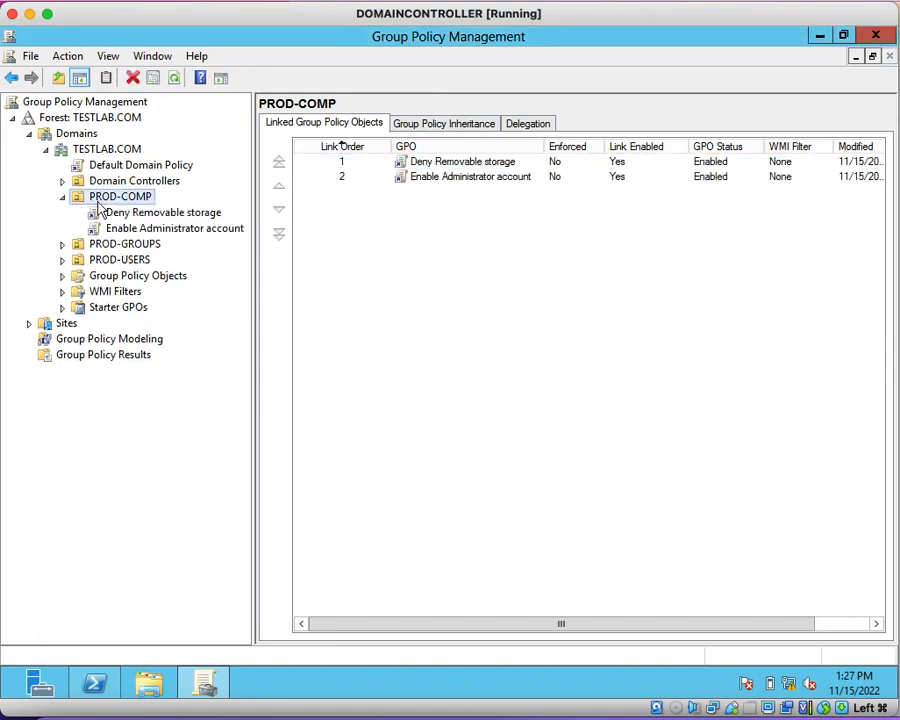
left_click(168, 228)
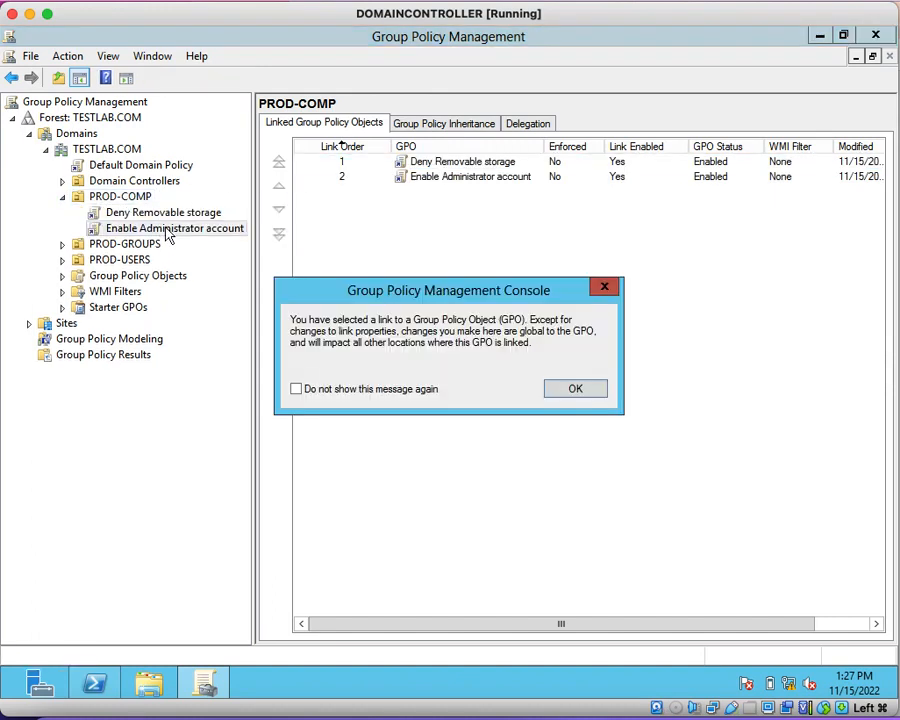
left_click(575, 388)
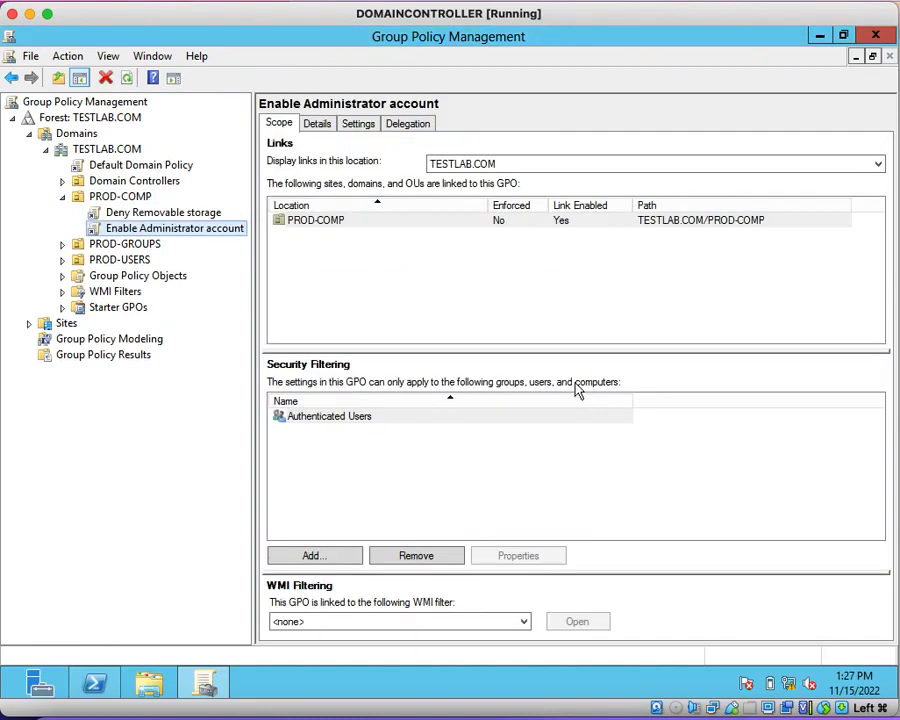
right_click(240, 236)
left_click(292, 246)
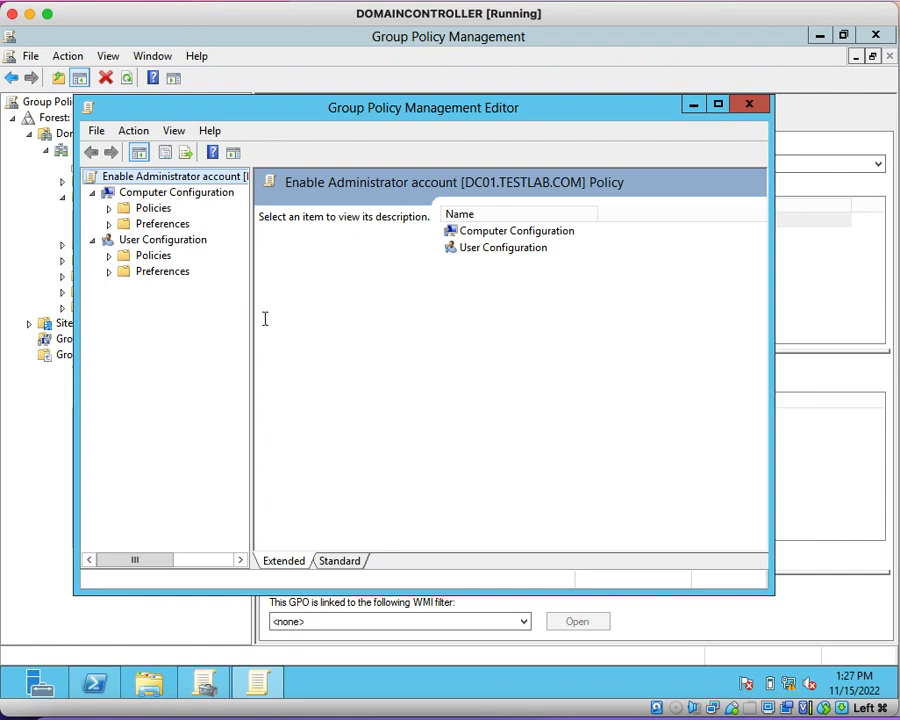
Step: Show the Security Options policies in Computer Configuration > Policies > Windows Settings > Security Settings > Local Policies
left_click_drag(250, 319, 293, 321)
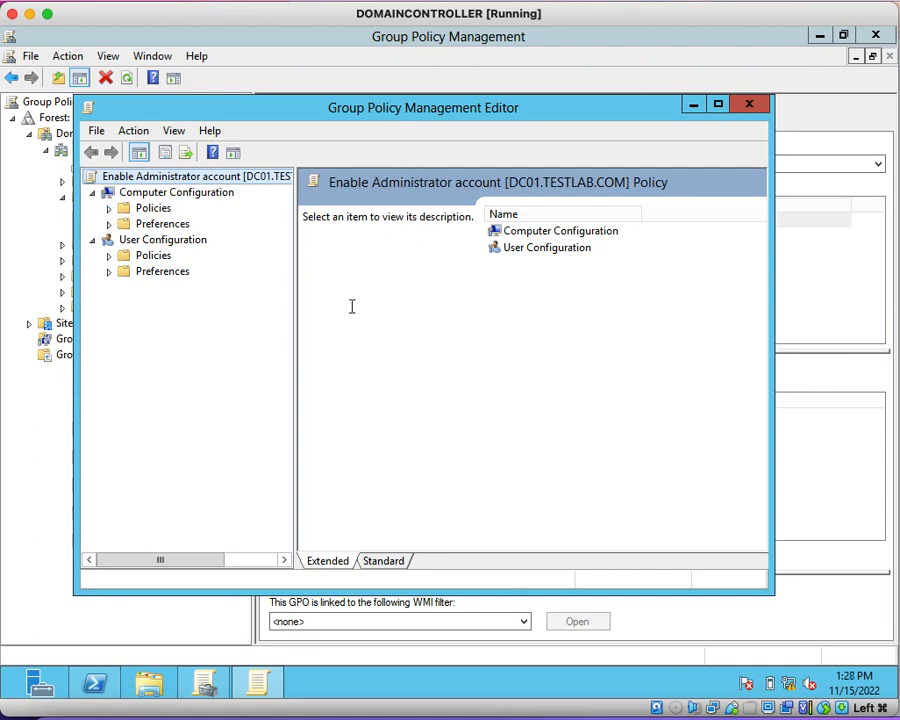
left_click(109, 209)
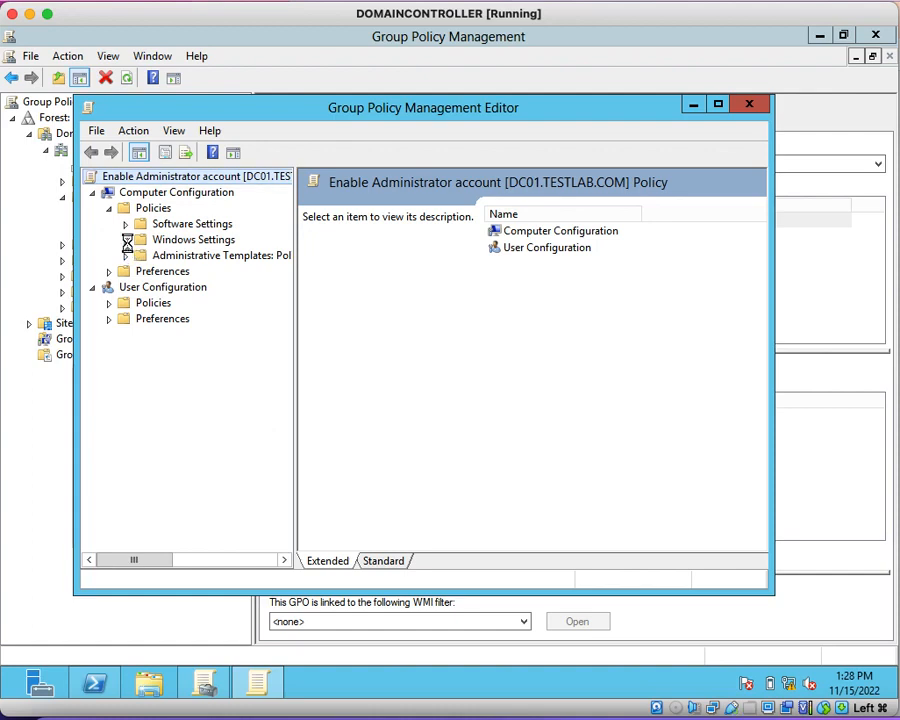
left_click(126, 241)
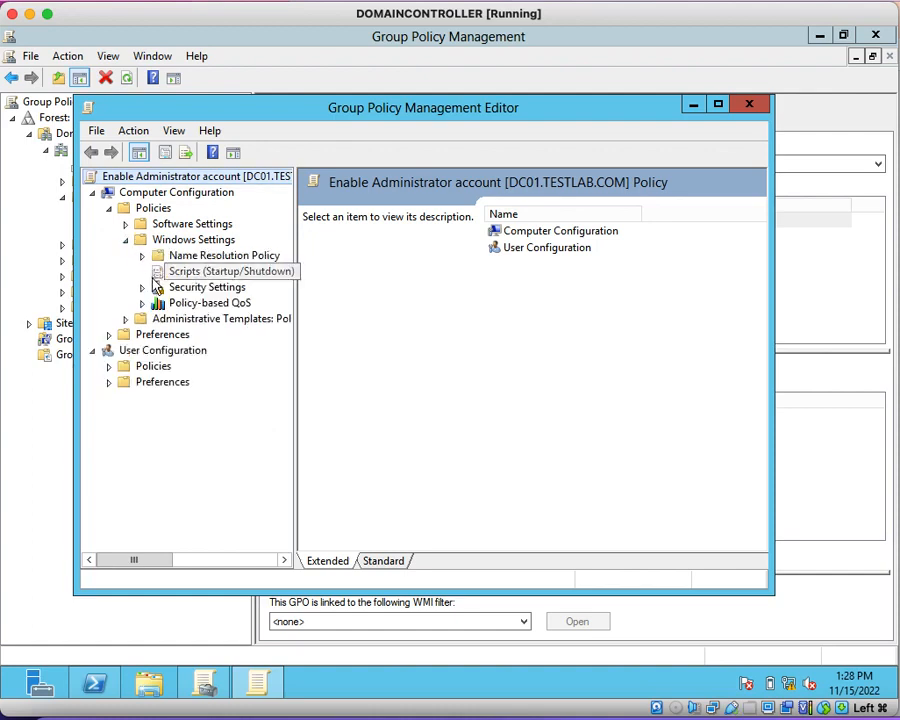
left_click(144, 287)
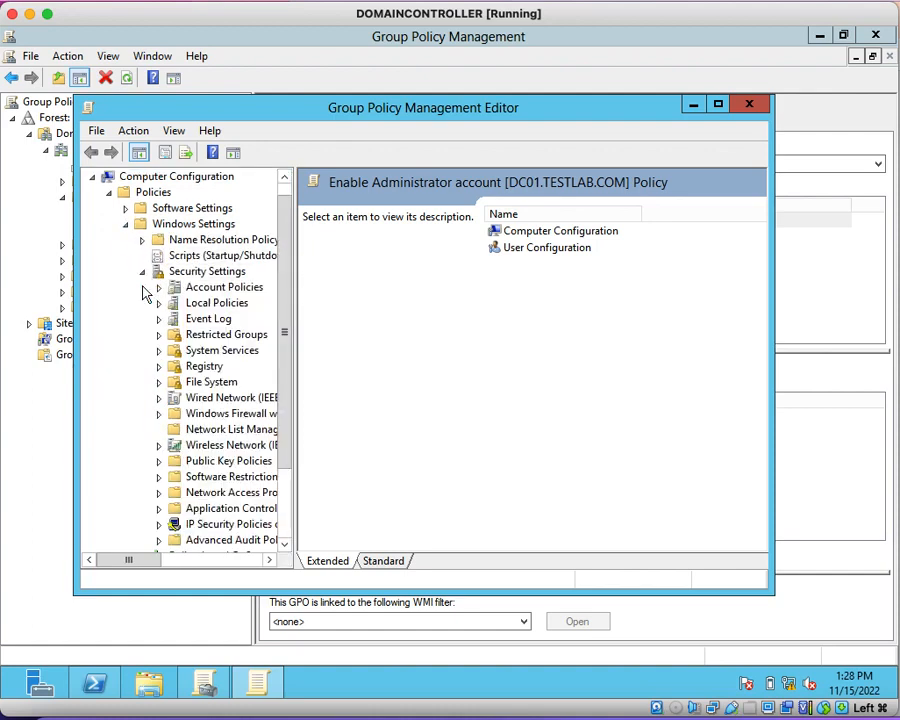
left_click(212, 303)
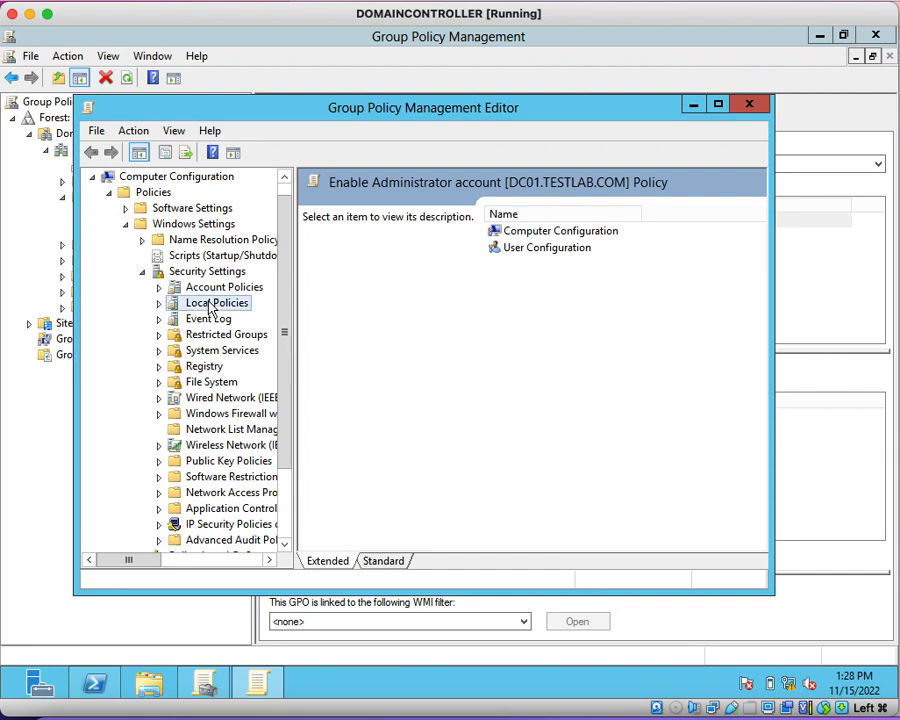
left_click(158, 304)
left_click(225, 352)
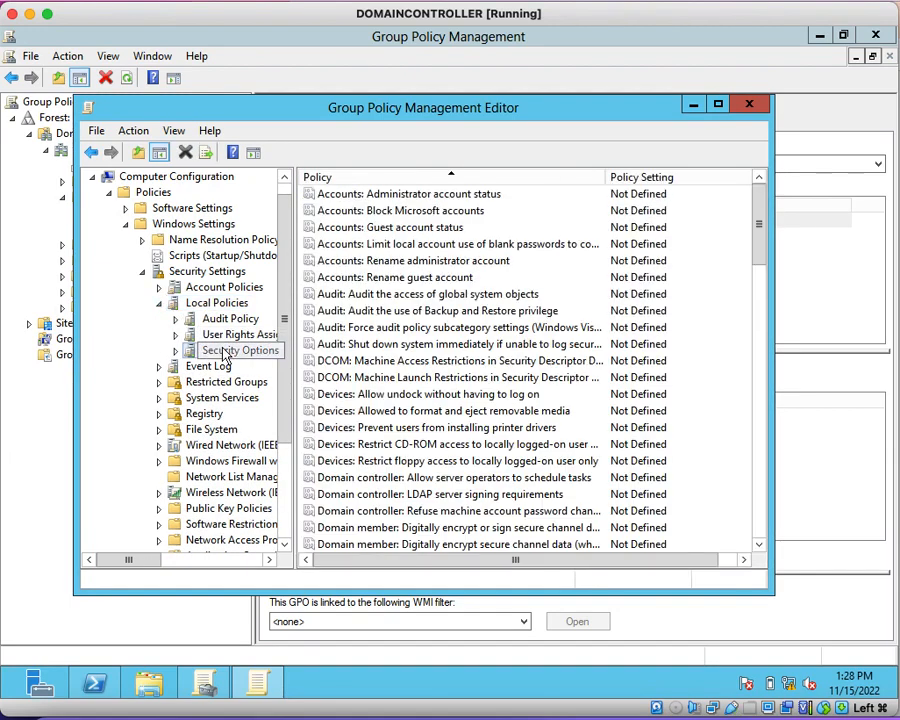
Step: Define the "Accounts: Administrator account status" policy as Enabled, reading its explanation before applying the setting
left_click_drag(295, 376, 316, 376)
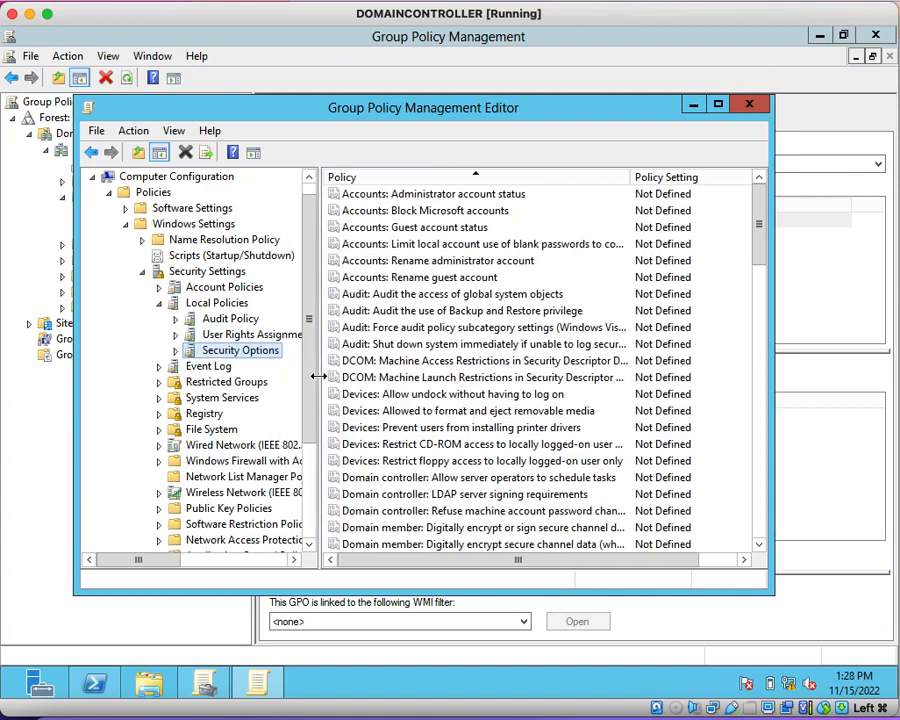
left_click(437, 197)
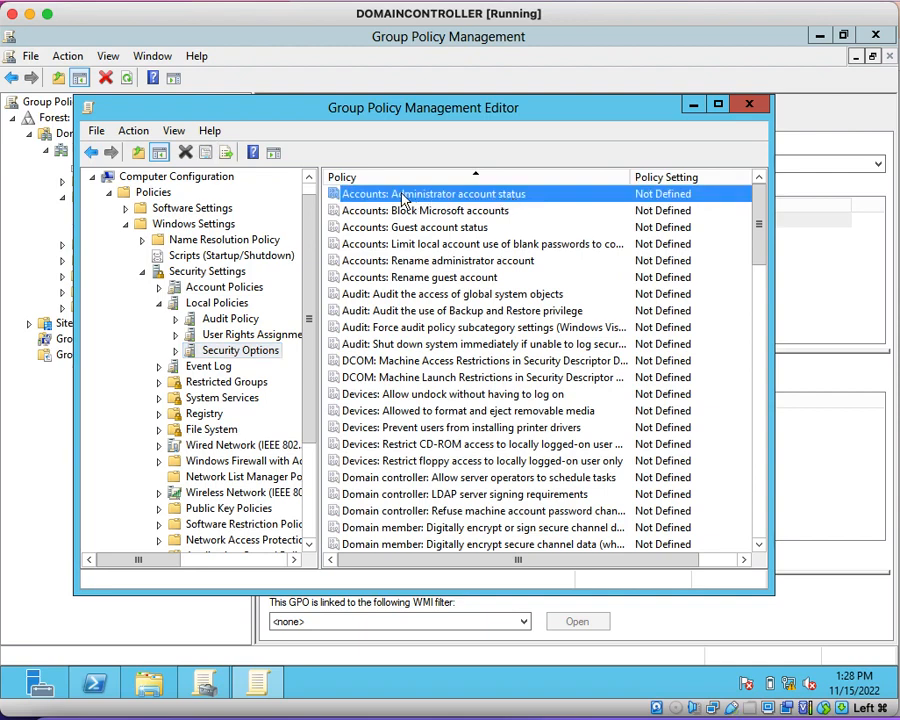
double_click(546, 198)
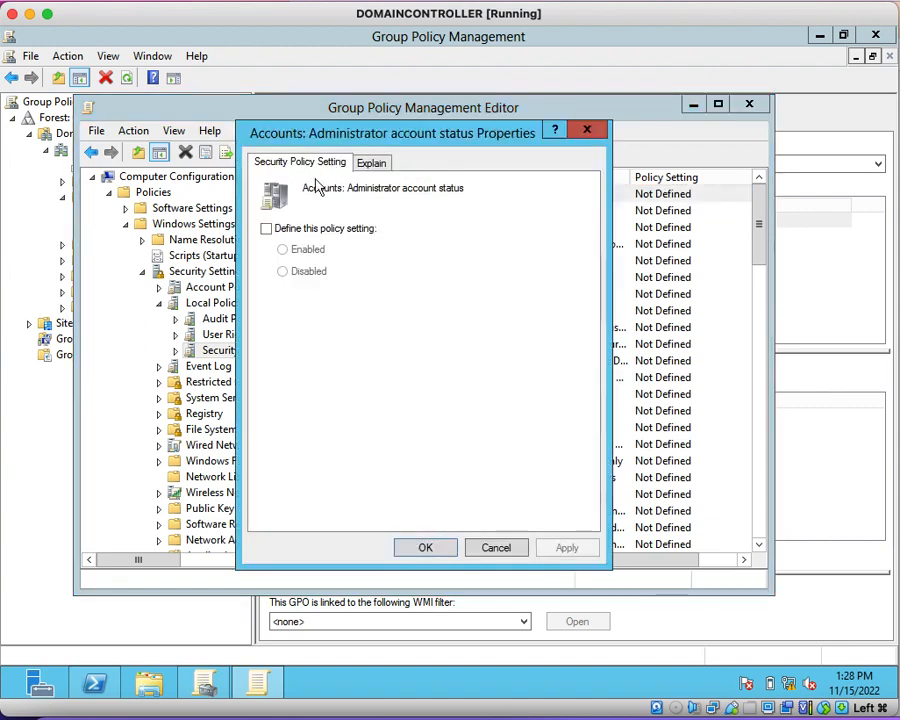
left_click(267, 229)
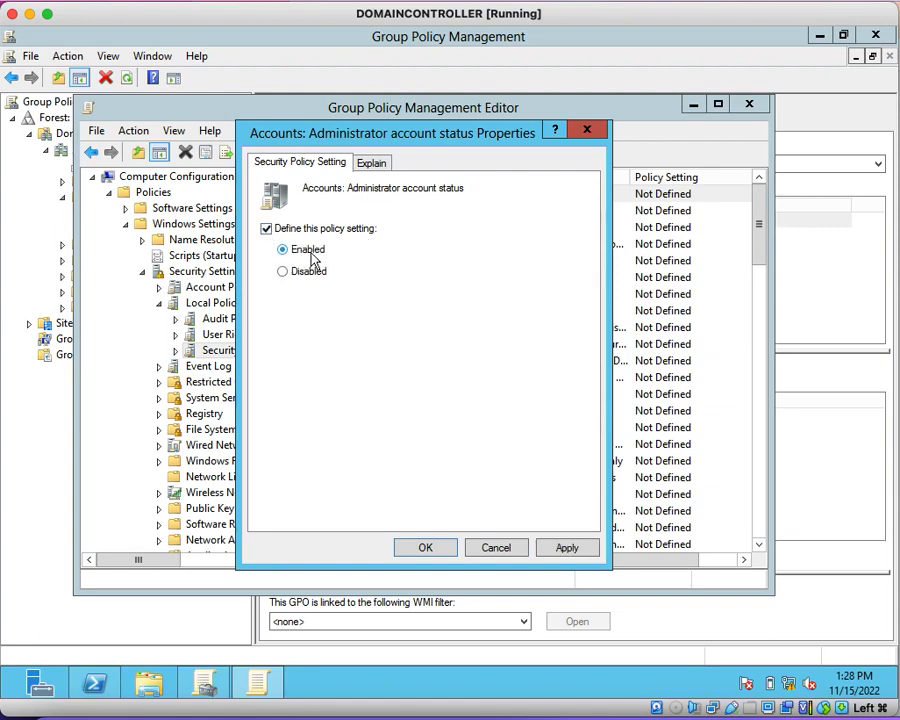
left_click(369, 166)
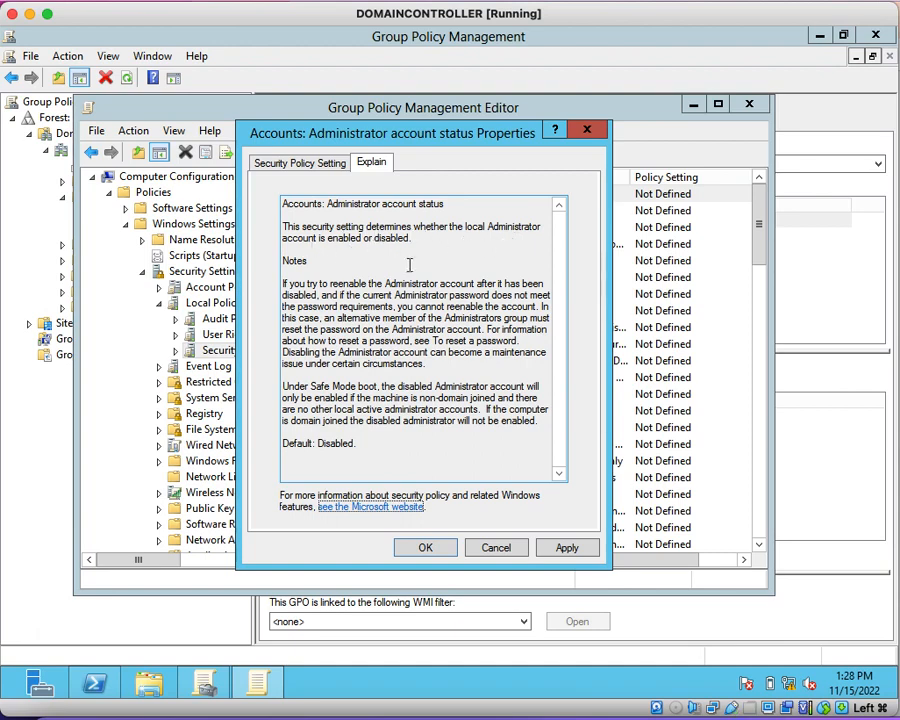
left_click(567, 547)
left_click(425, 548)
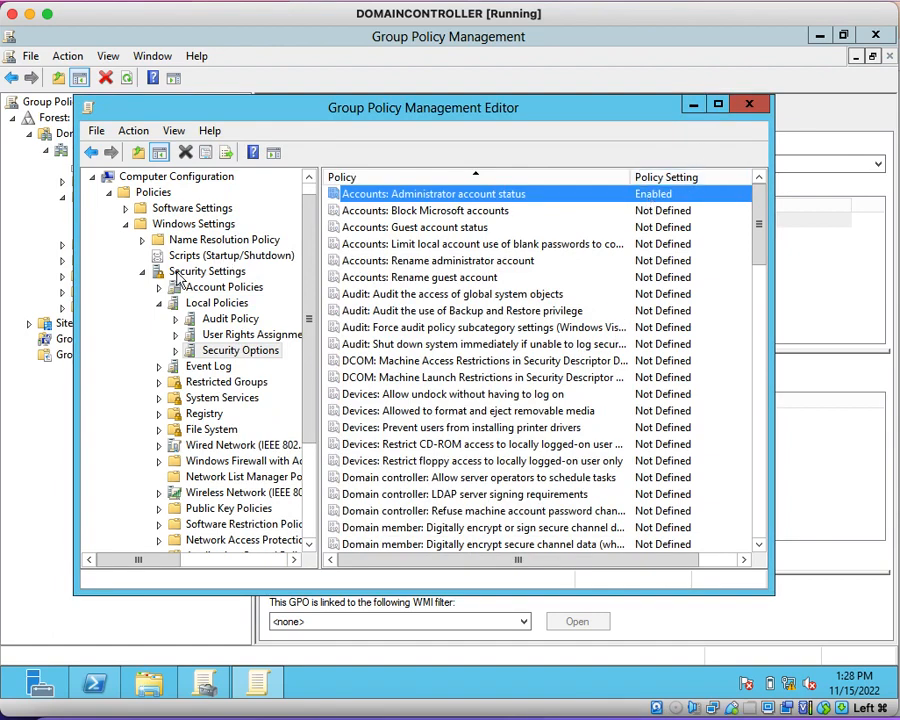
Step: Show Local Users and Groups in Computer Configuration > Preferences > Control Panel Settings
left_click(144, 273)
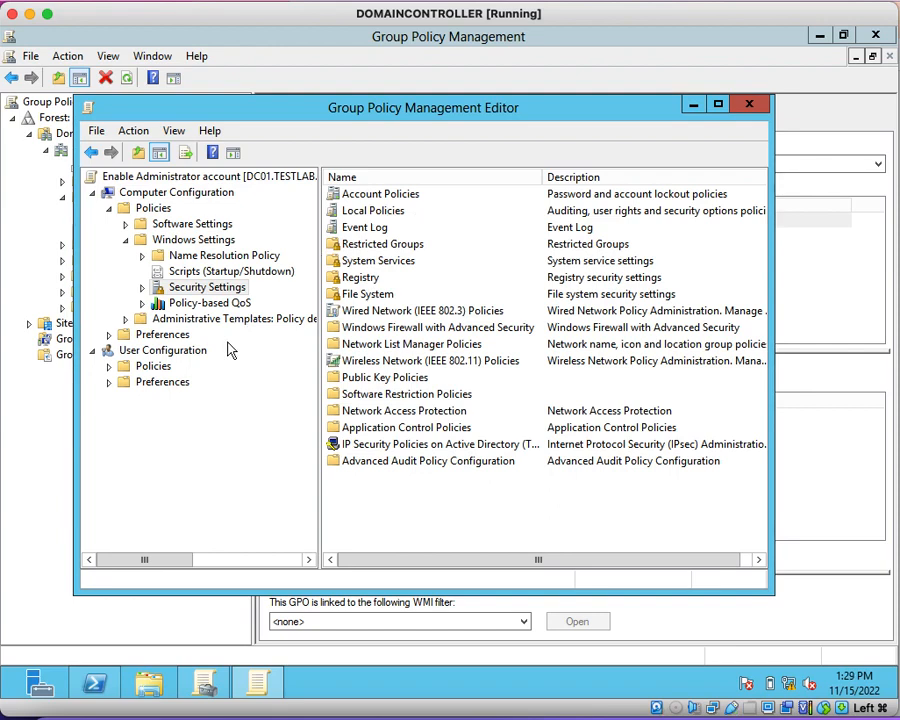
left_click(126, 241)
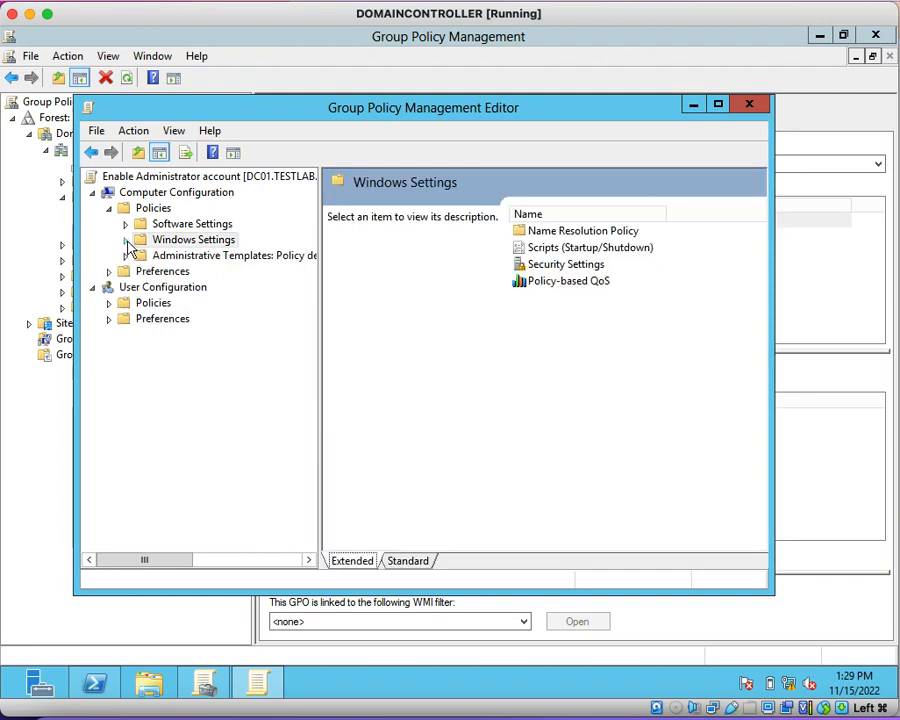
left_click(126, 257)
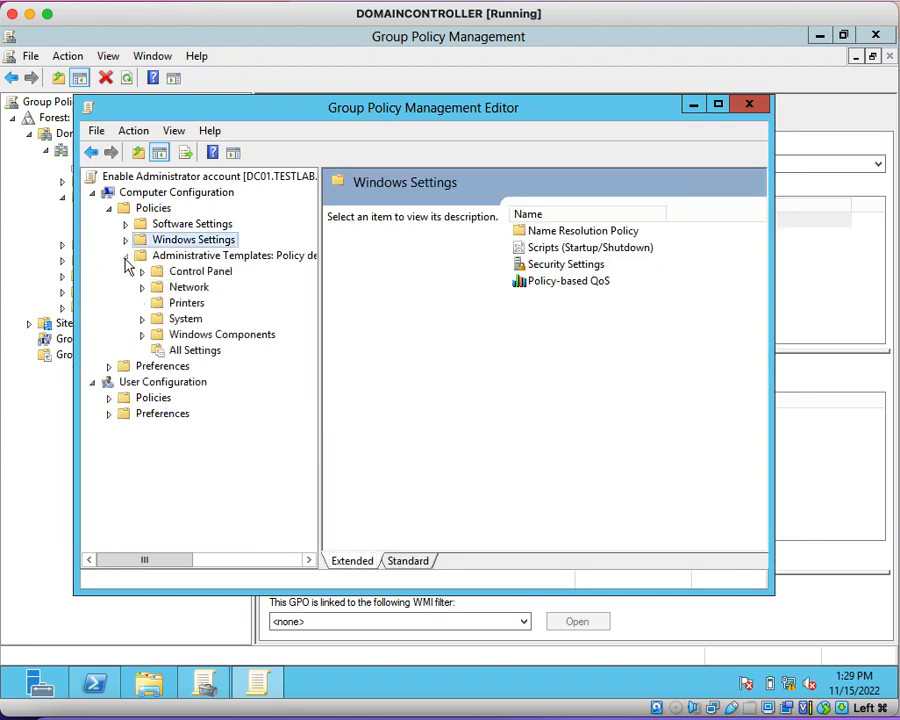
left_click(142, 320)
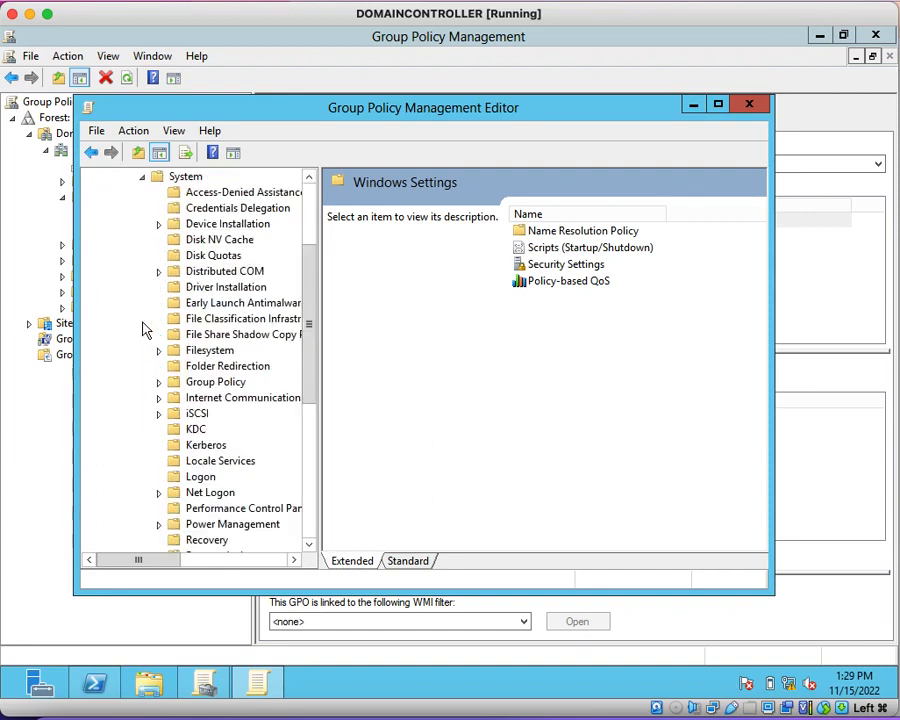
left_click(142, 177)
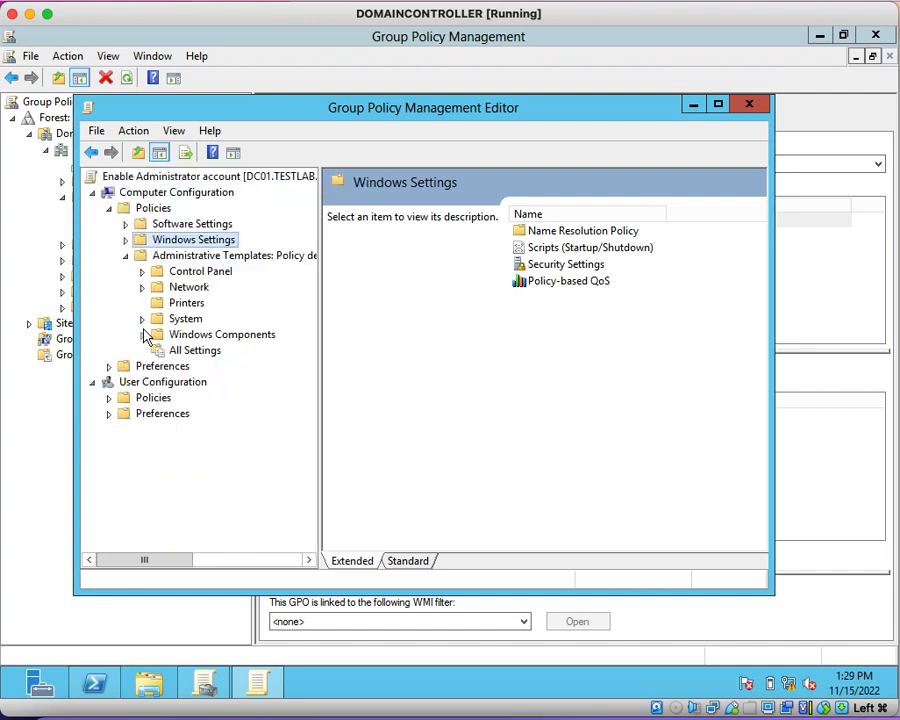
left_click(125, 256)
left_click(108, 271)
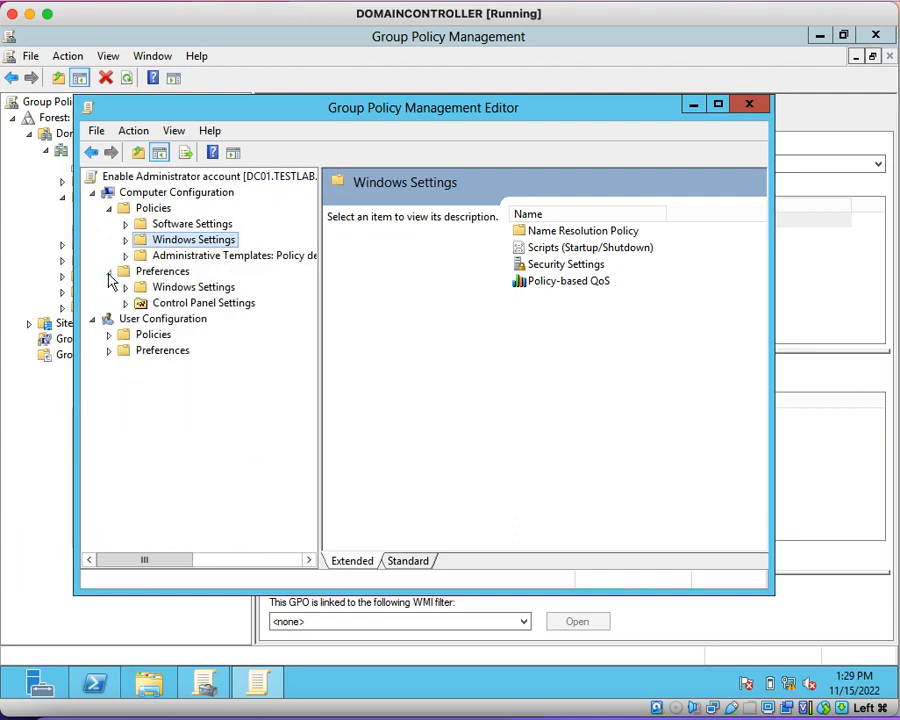
left_click(126, 304)
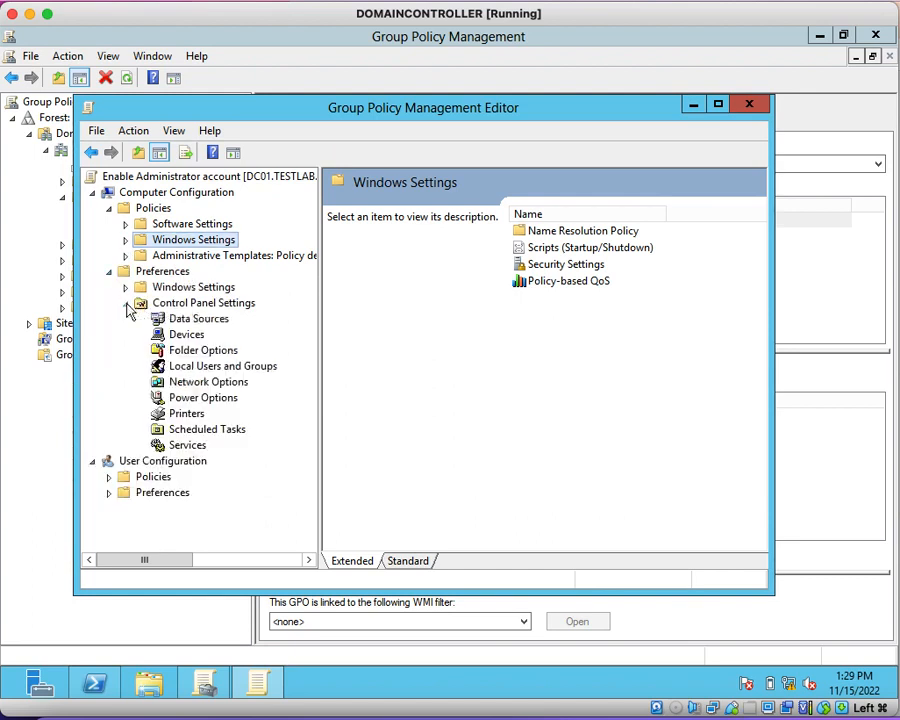
left_click(233, 369)
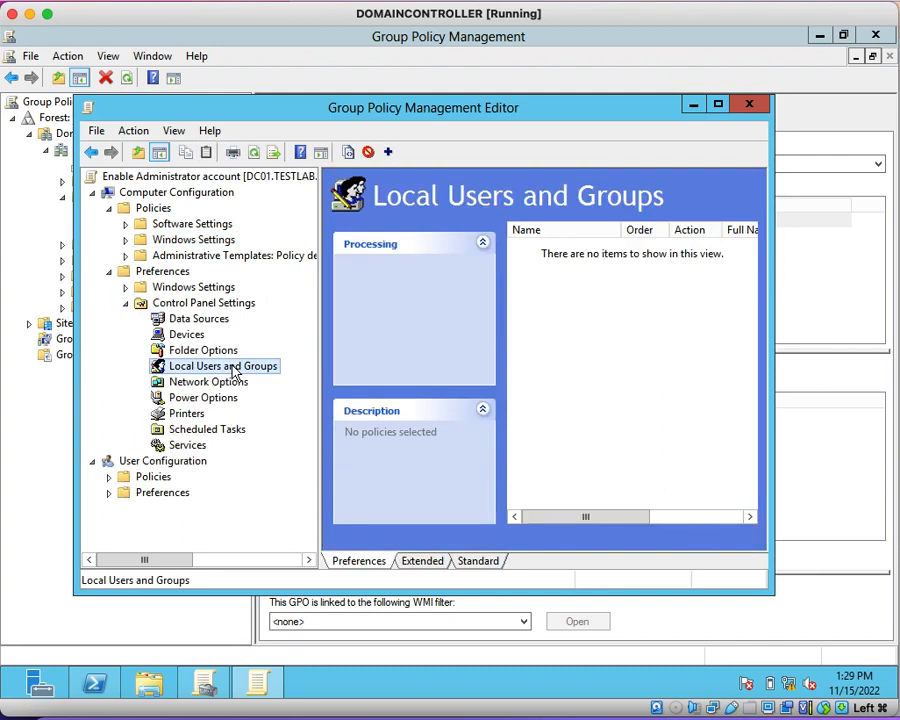
Step: Start a new local user item with the Update action and set its user name to Administrator, without the "(built-in)" suffix
right_click(233, 370)
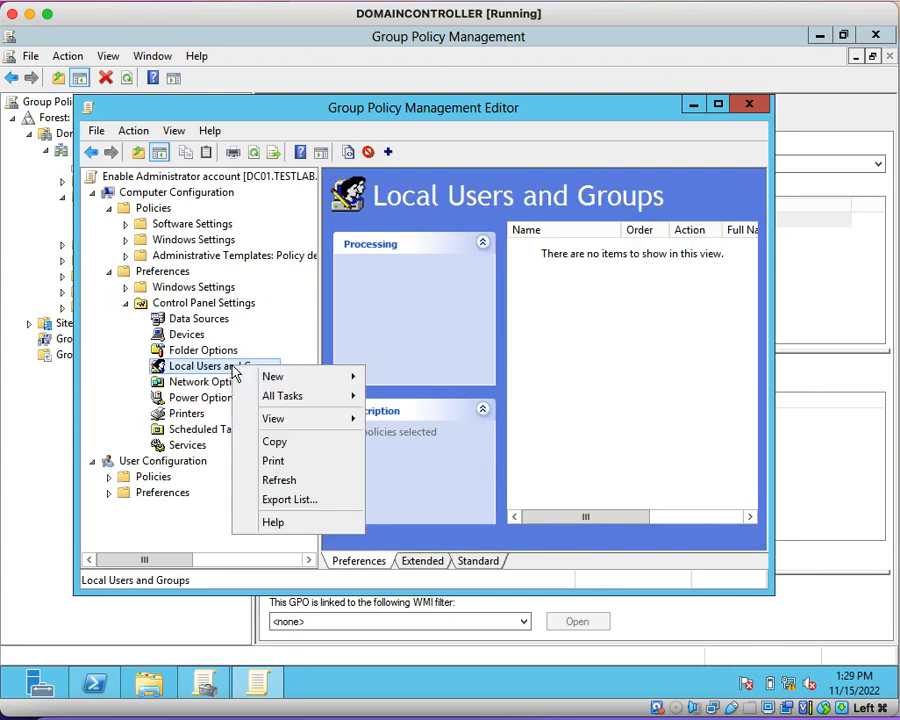
mouse_move(283, 376)
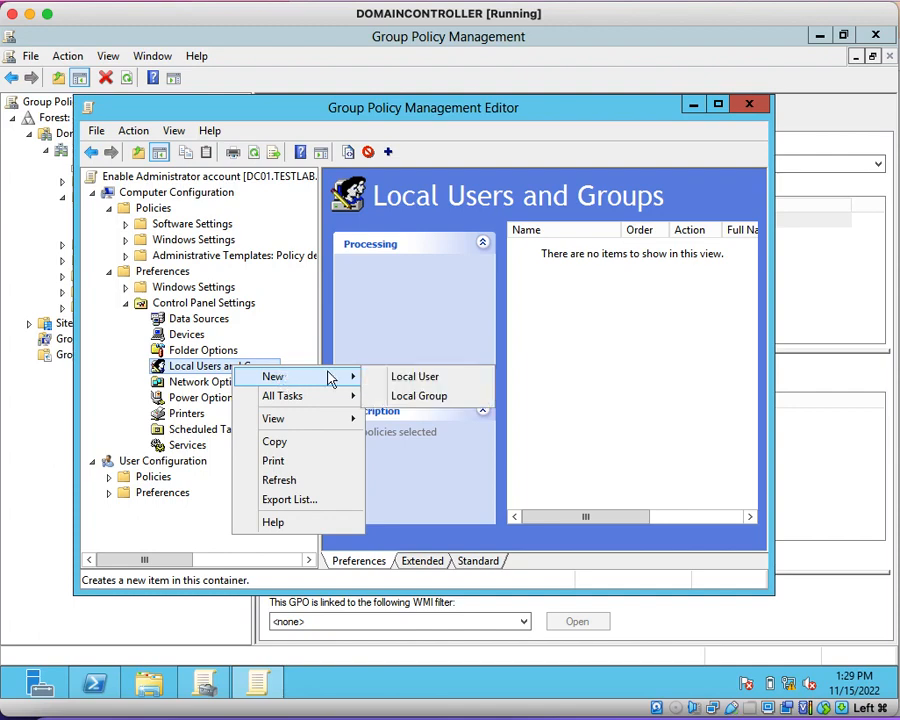
left_click(392, 377)
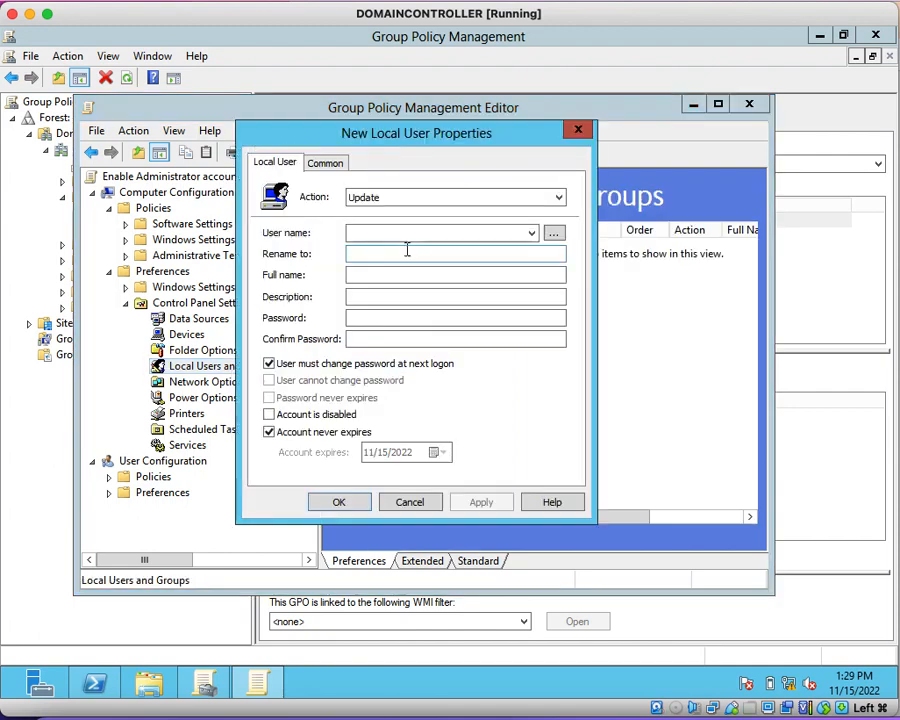
left_click(532, 232)
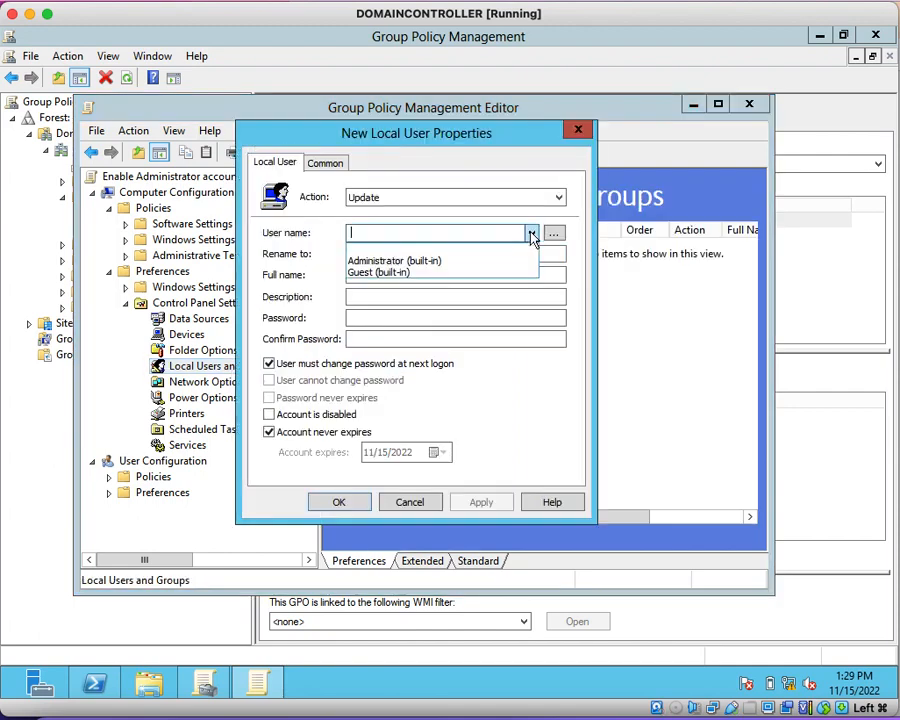
left_click(383, 196)
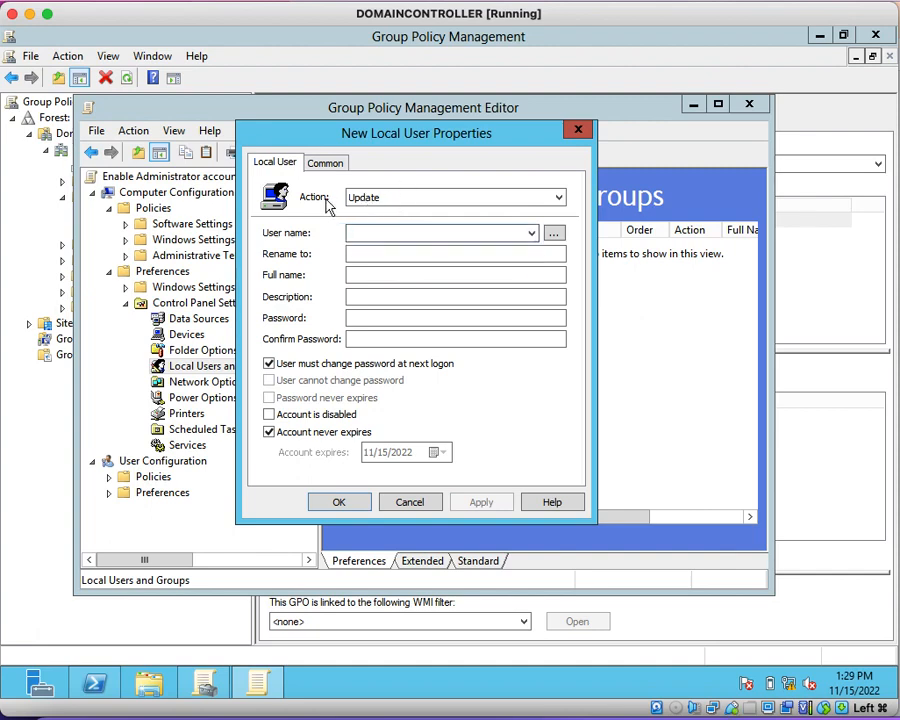
left_click(532, 232)
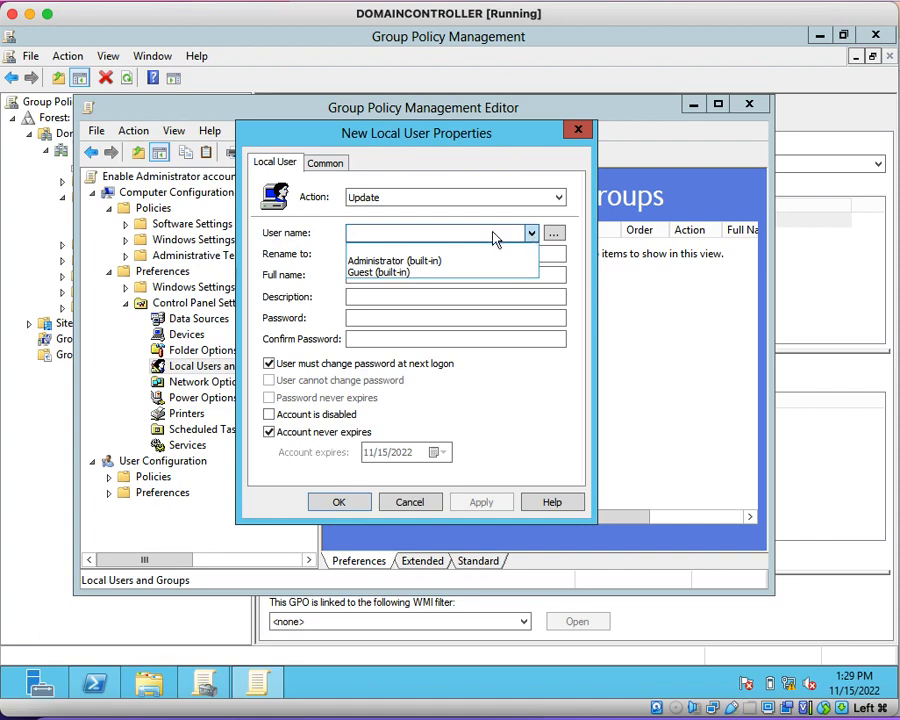
left_click(428, 260)
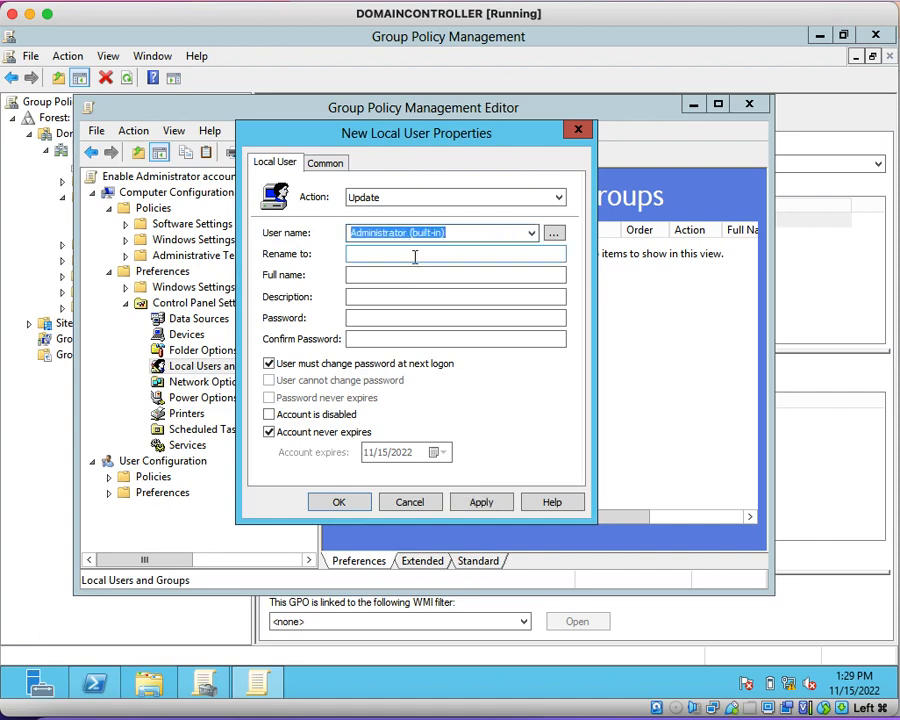
left_click(487, 236)
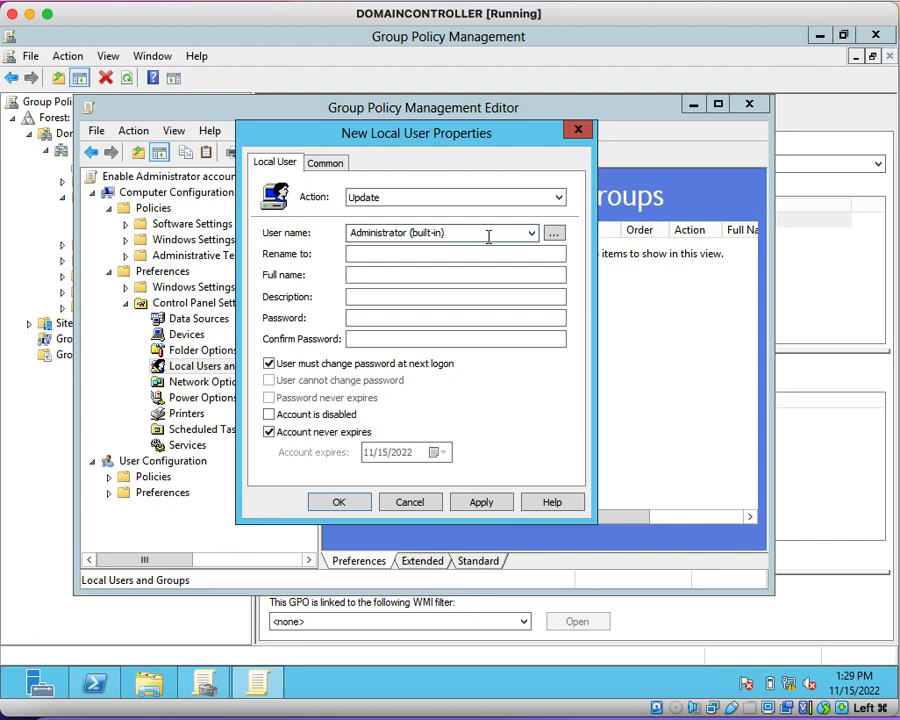
left_click(532, 232)
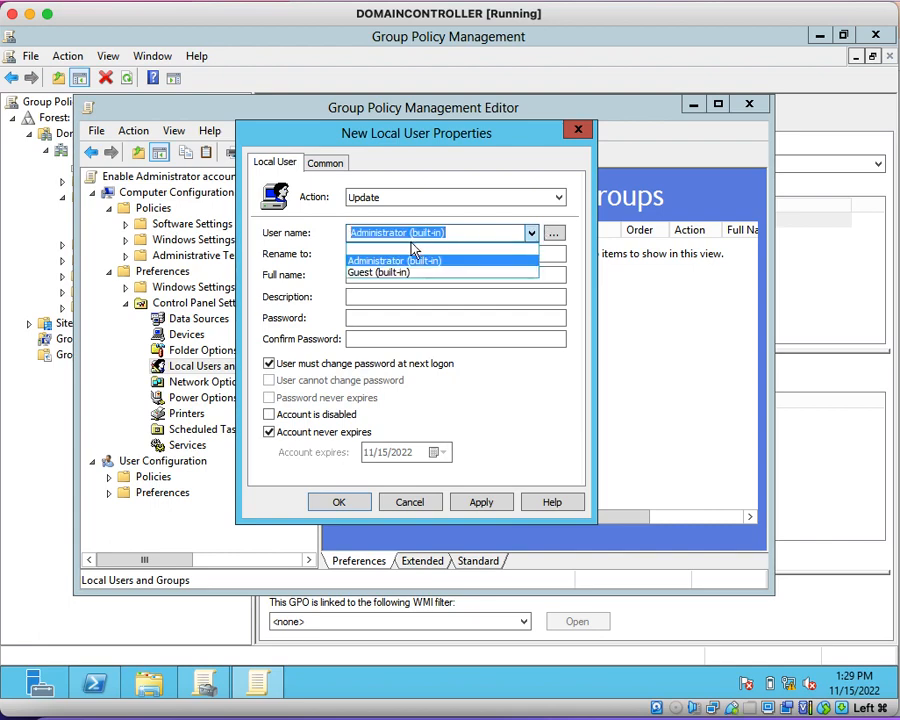
key("BackSpace")
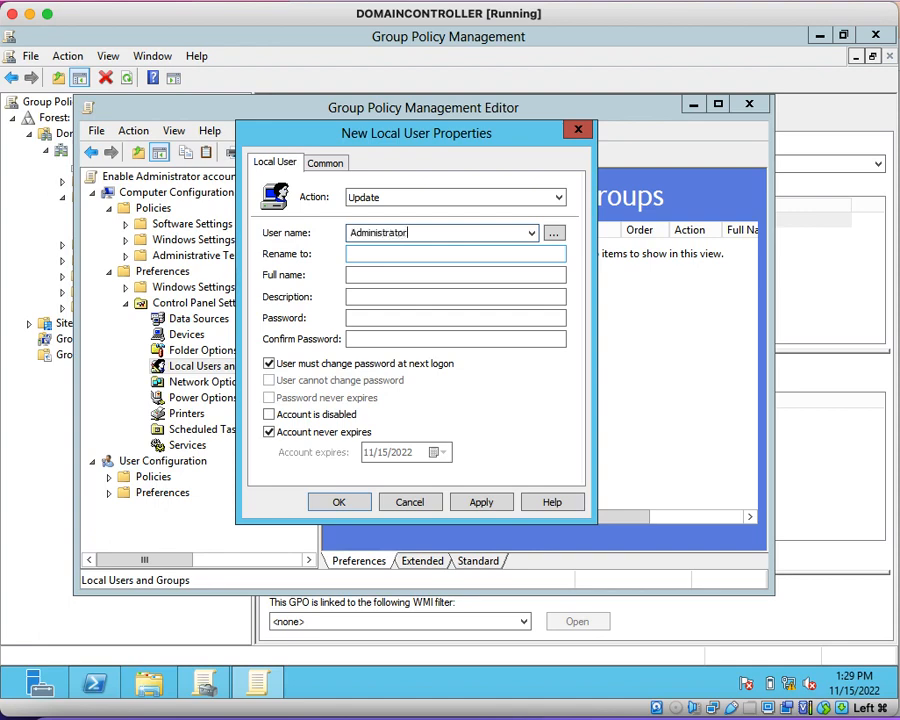
Step: Enter and confirm the account password, without requiring a change at next logon, and set the password to never expire
left_click(408, 319)
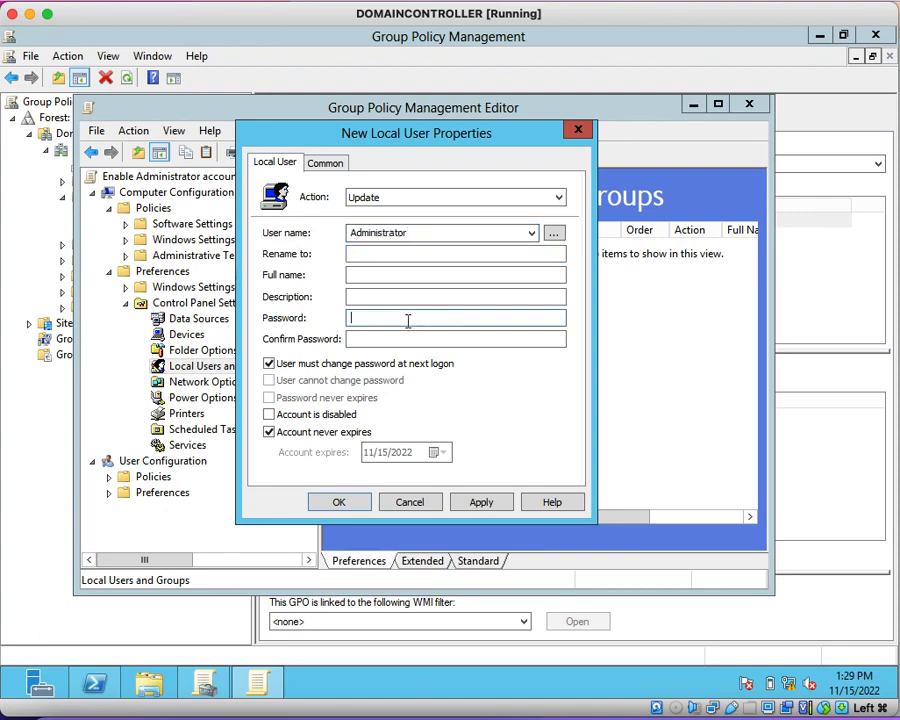
type("**")
key("Tab")
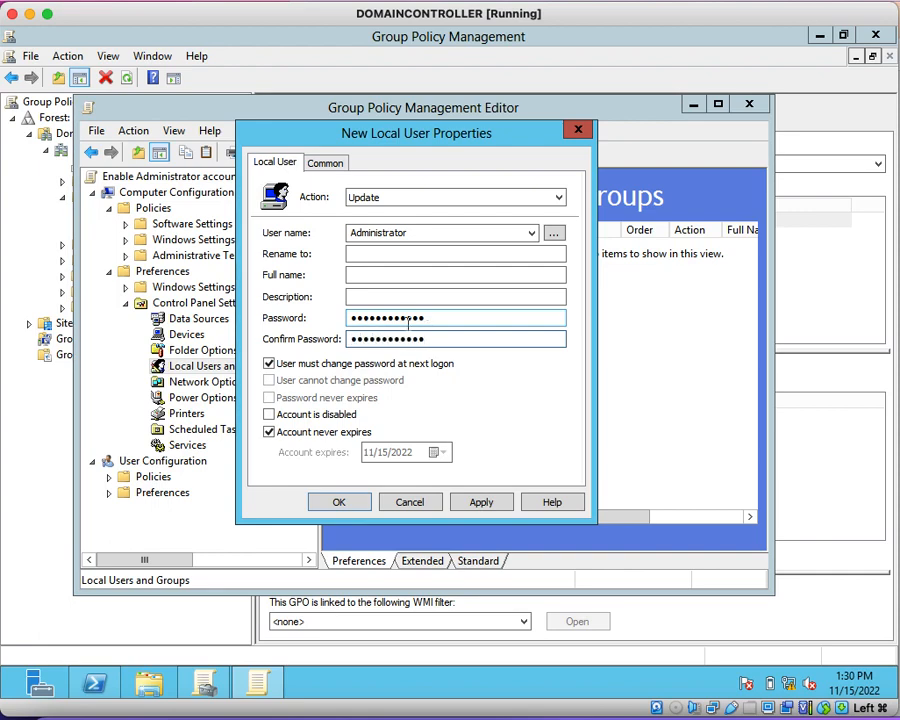
left_click(268, 364)
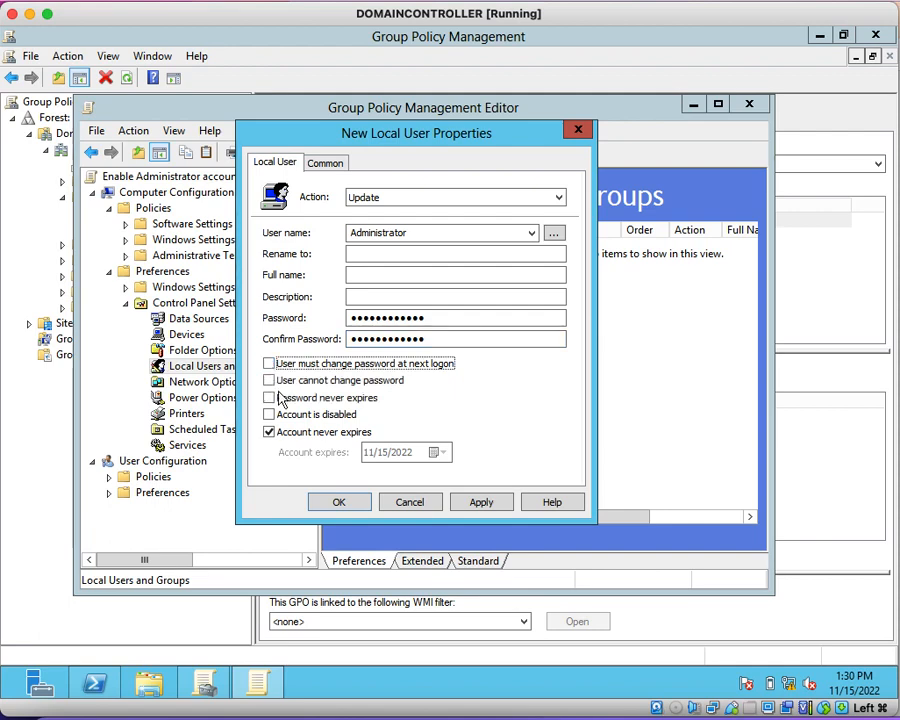
left_click(269, 398)
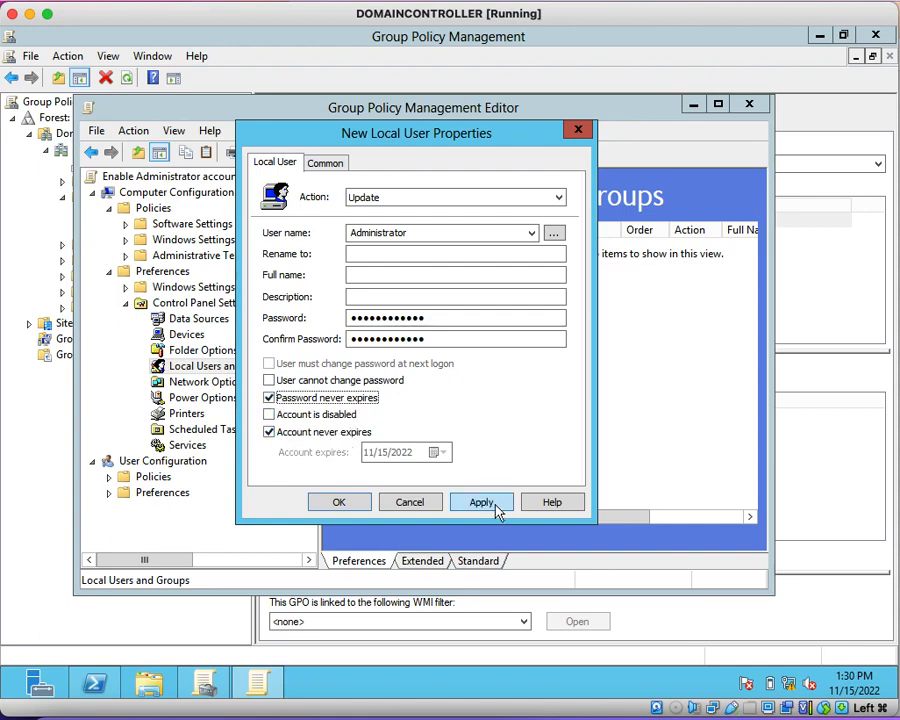
Step: Apply and save the Administrator local user item, acknowledging the password storage warnings
left_click(409, 233)
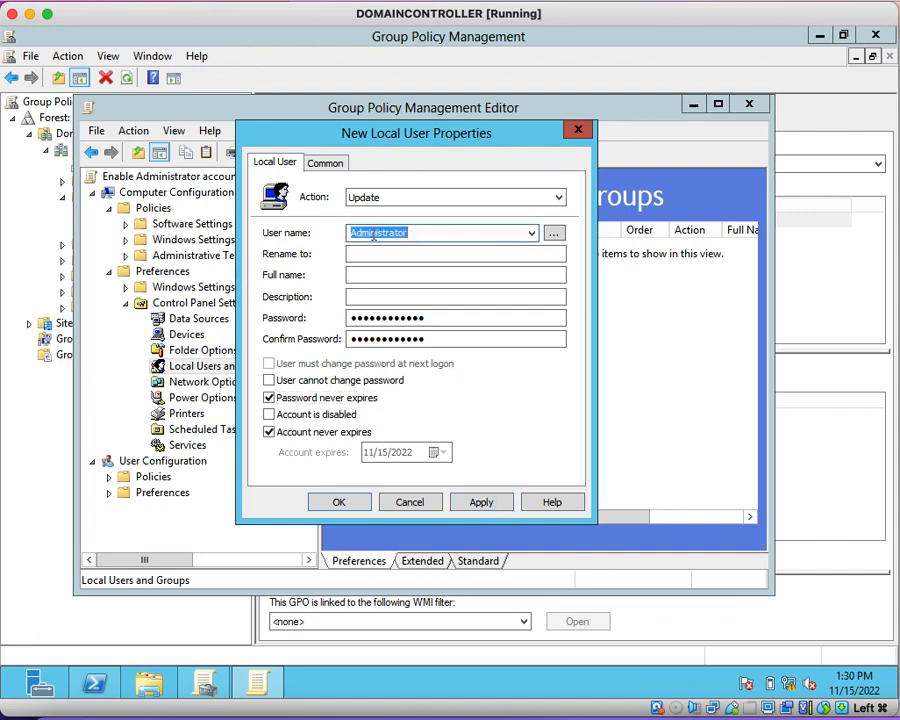
left_click(420, 233)
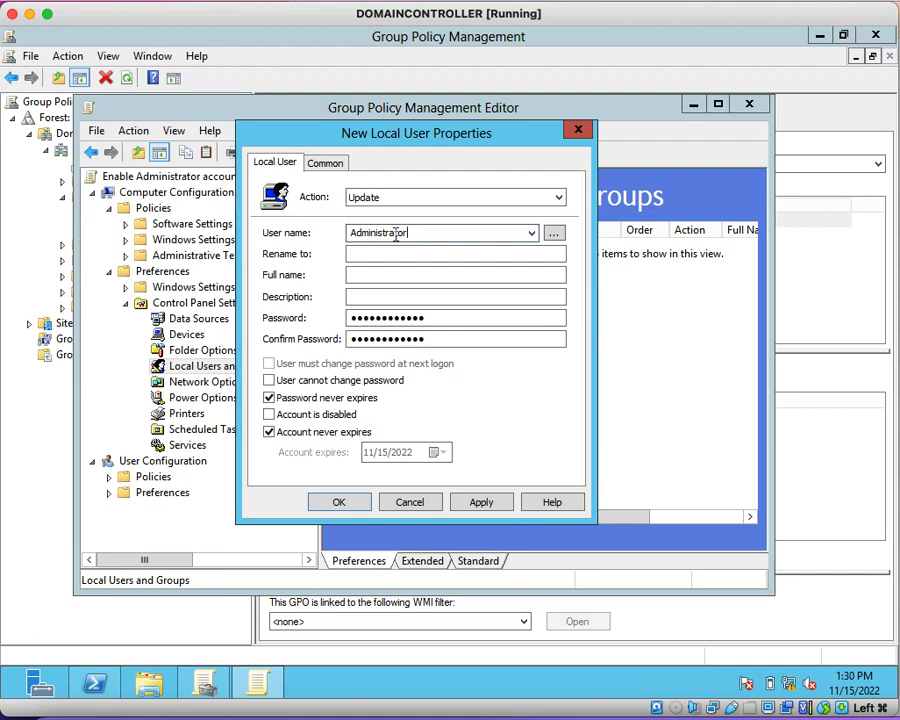
left_click(481, 503)
left_click(583, 424)
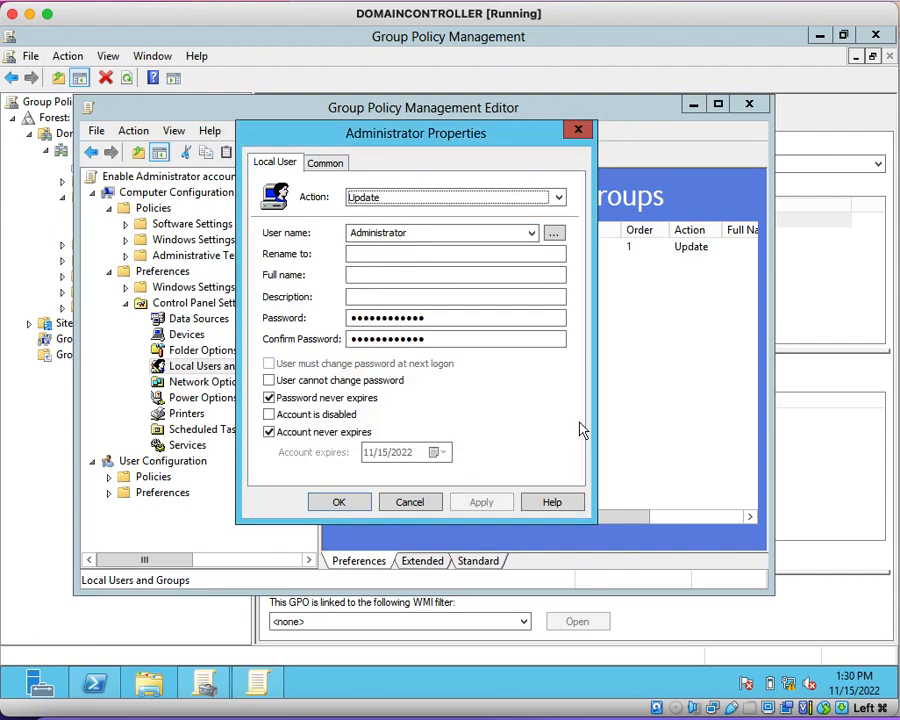
left_click(340, 503)
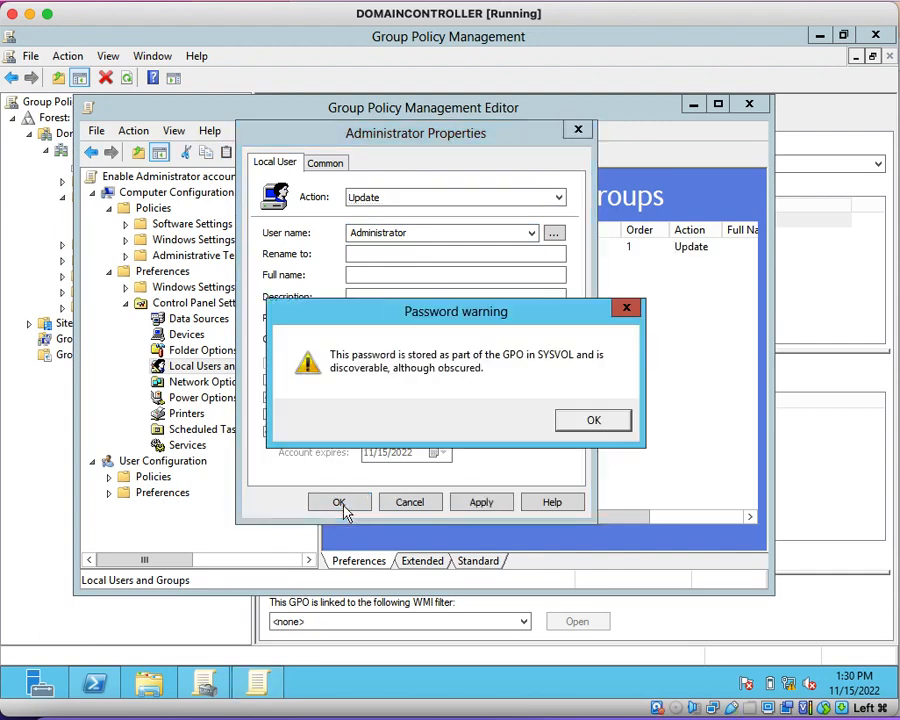
left_click(581, 427)
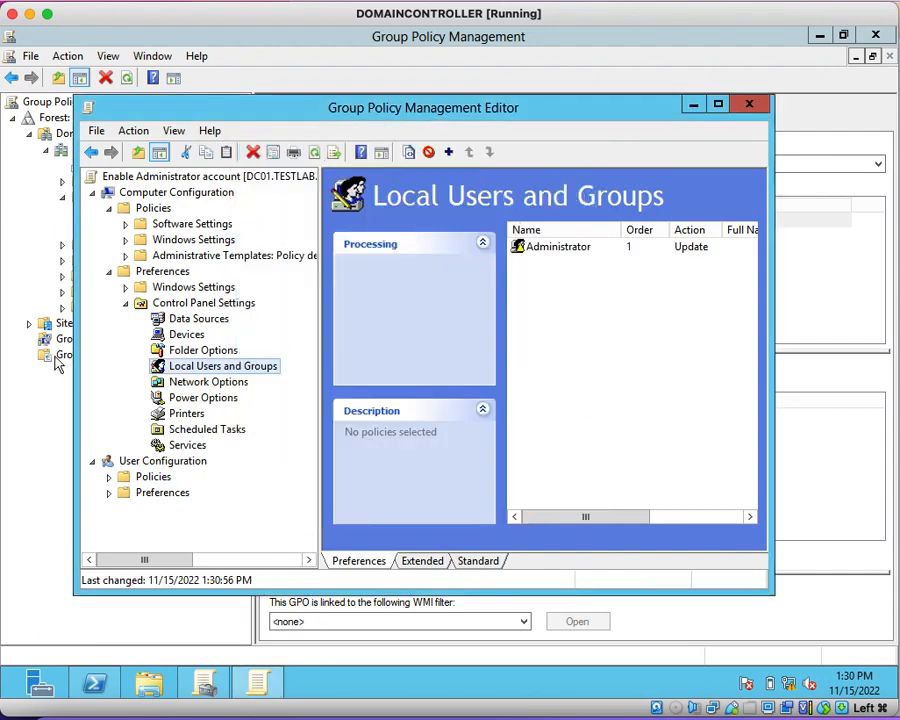
Step: Close the policy editor and refresh the "Enable Administrator account" GPO in Group Policy Management
left_click(748, 104)
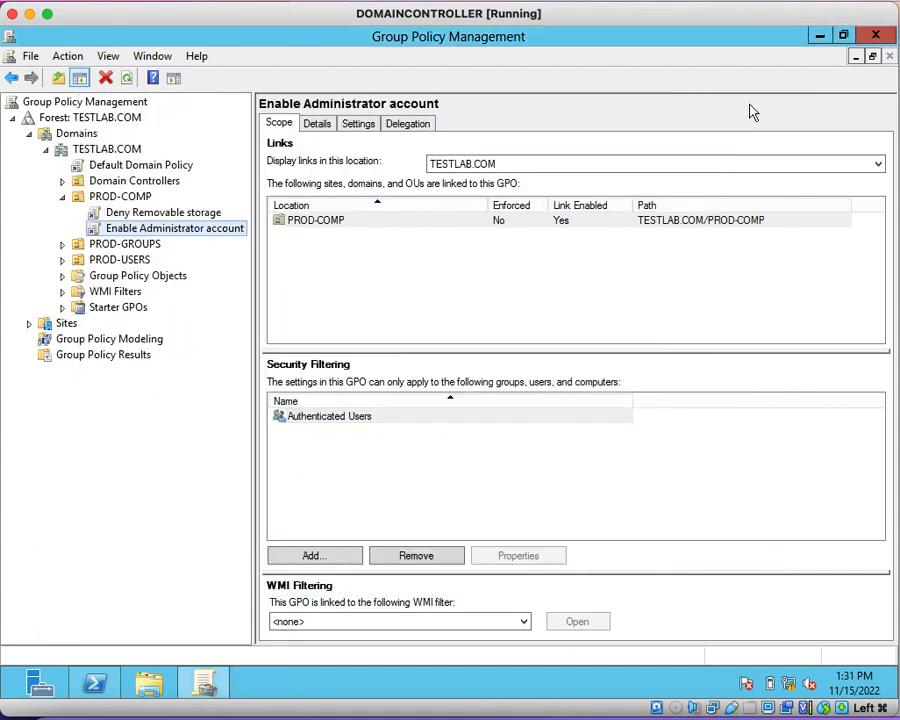
left_click(127, 78)
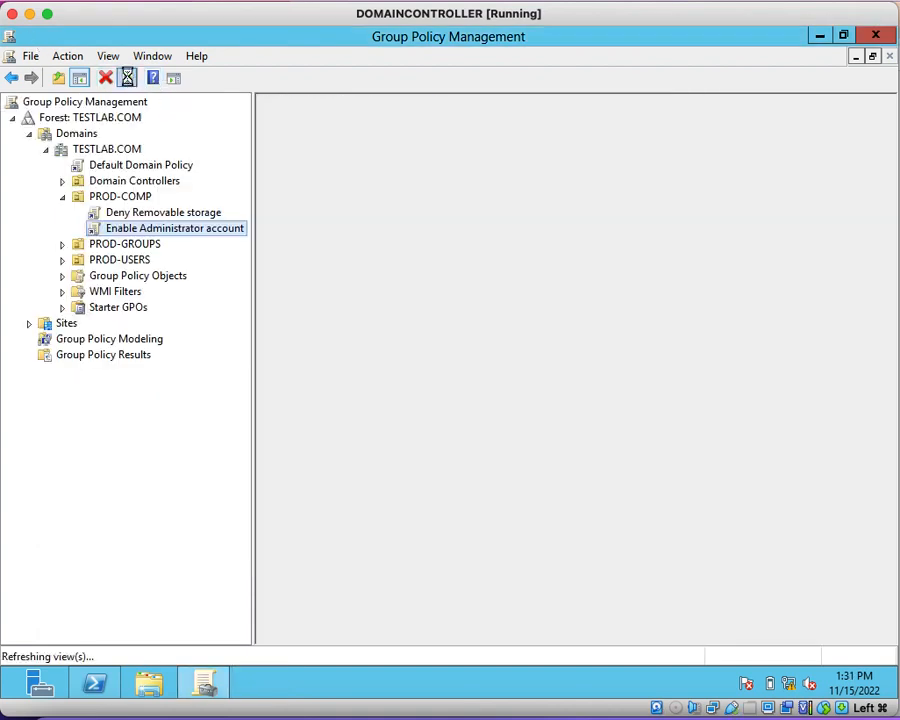
Step: View the "Enable Administrator account" GPO's settings report and expand its Security Settings down to the Accounts policies
left_click(575, 390)
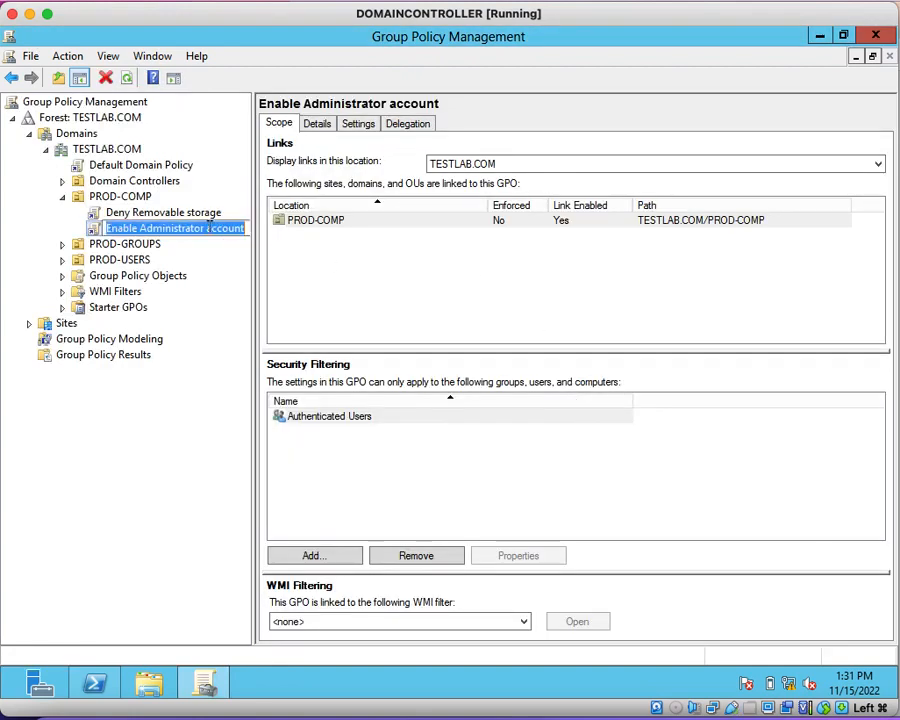
left_click(91, 230)
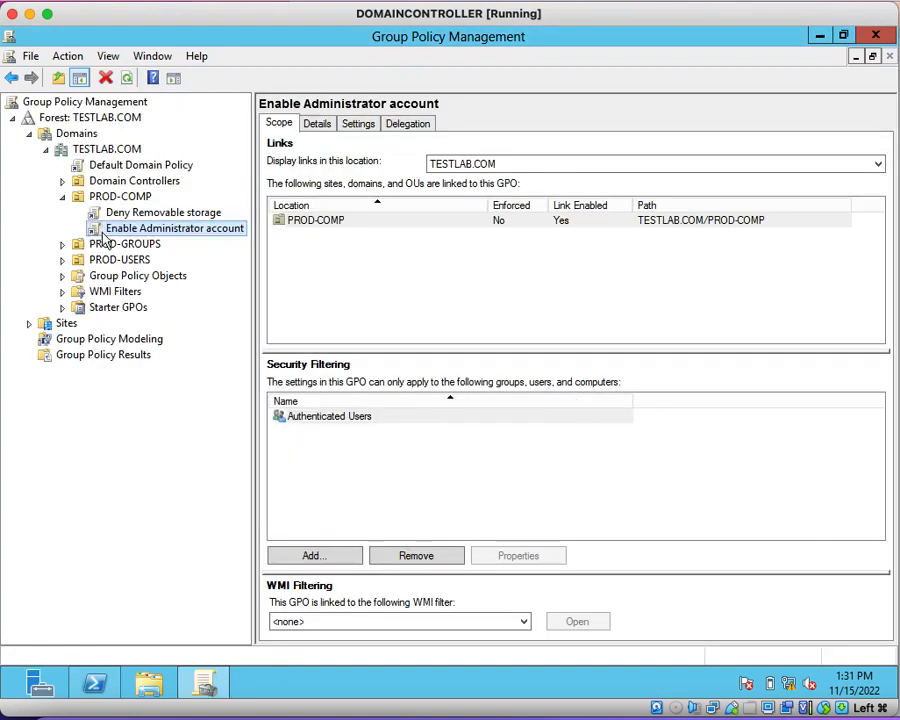
left_click(360, 123)
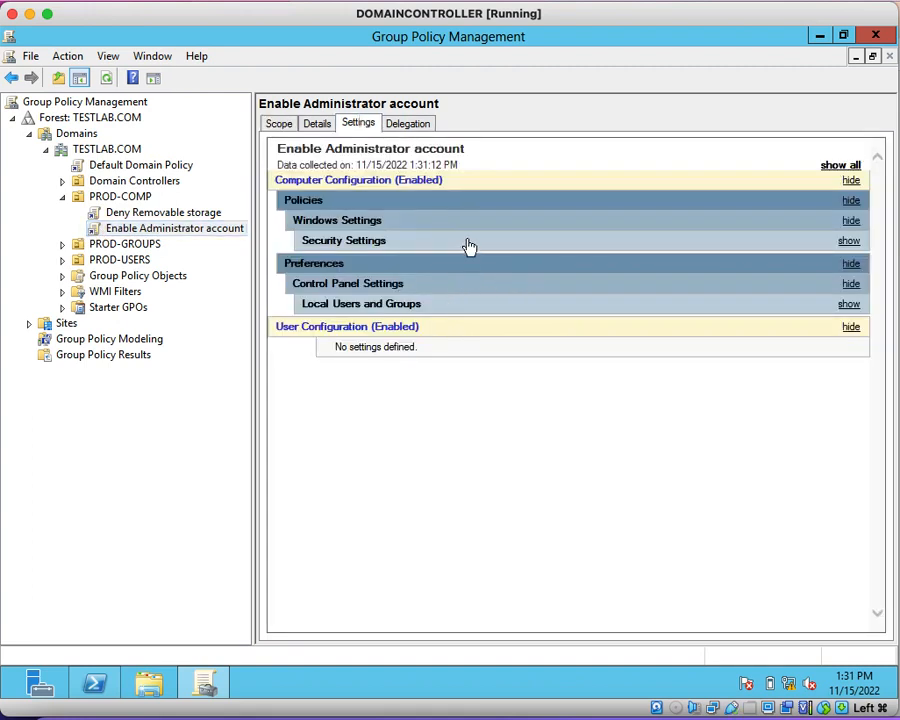
left_click(468, 244)
left_click(438, 262)
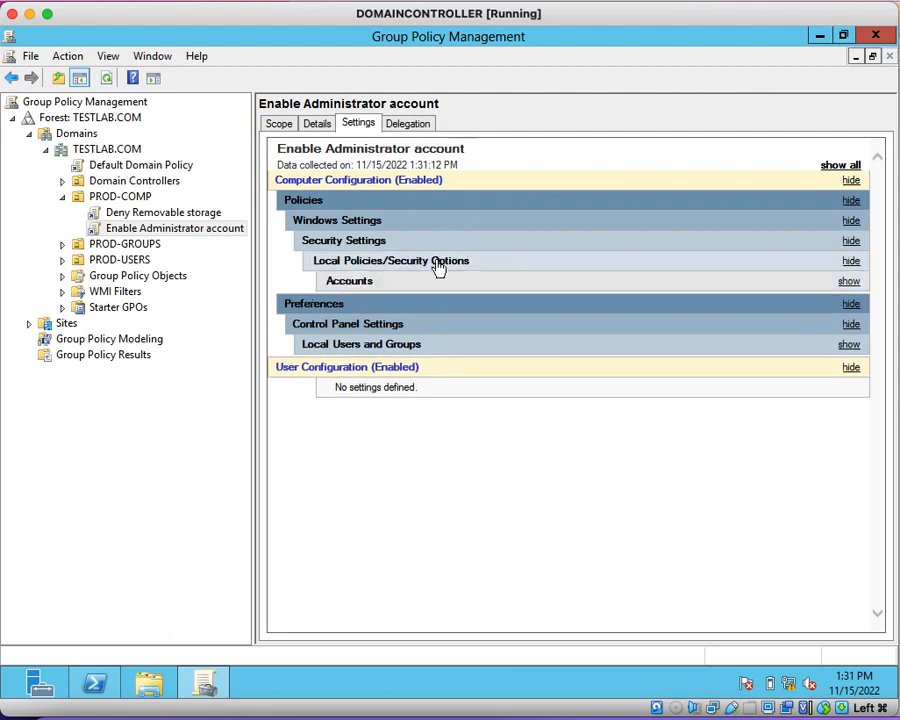
left_click(409, 283)
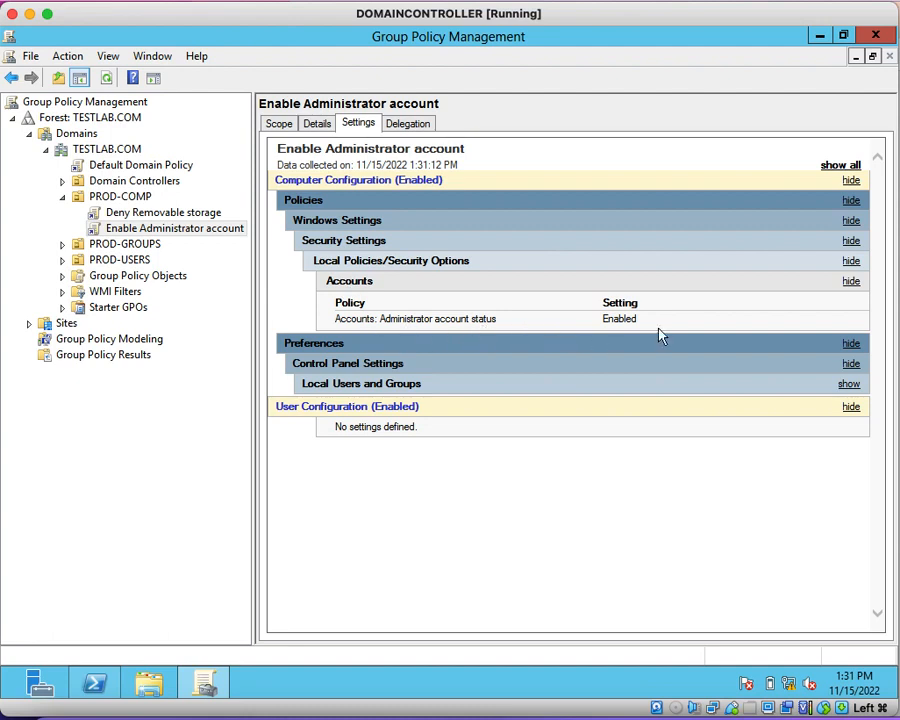
Step: Expand the Local Users and Groups preferences in the report down to the Administrator item's Local User properties
left_click(423, 387)
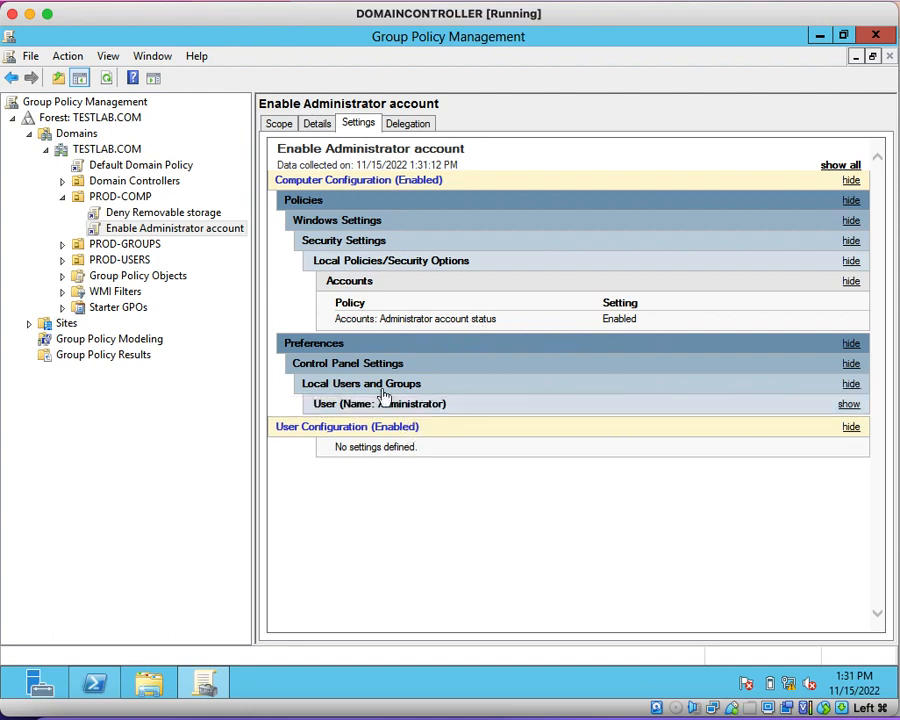
left_click(383, 406)
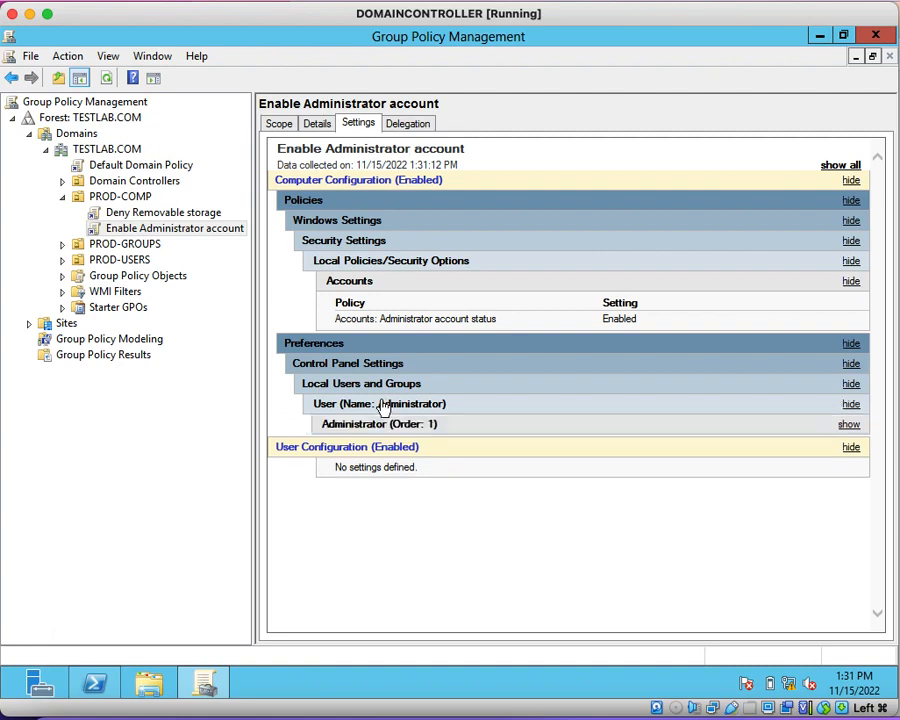
left_click(425, 423)
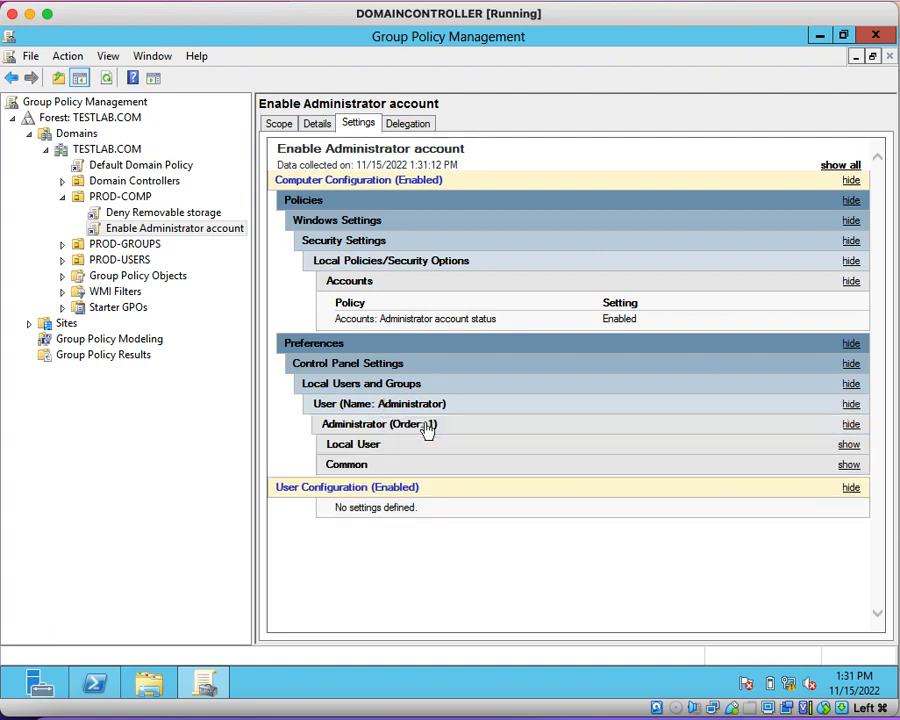
left_click(388, 449)
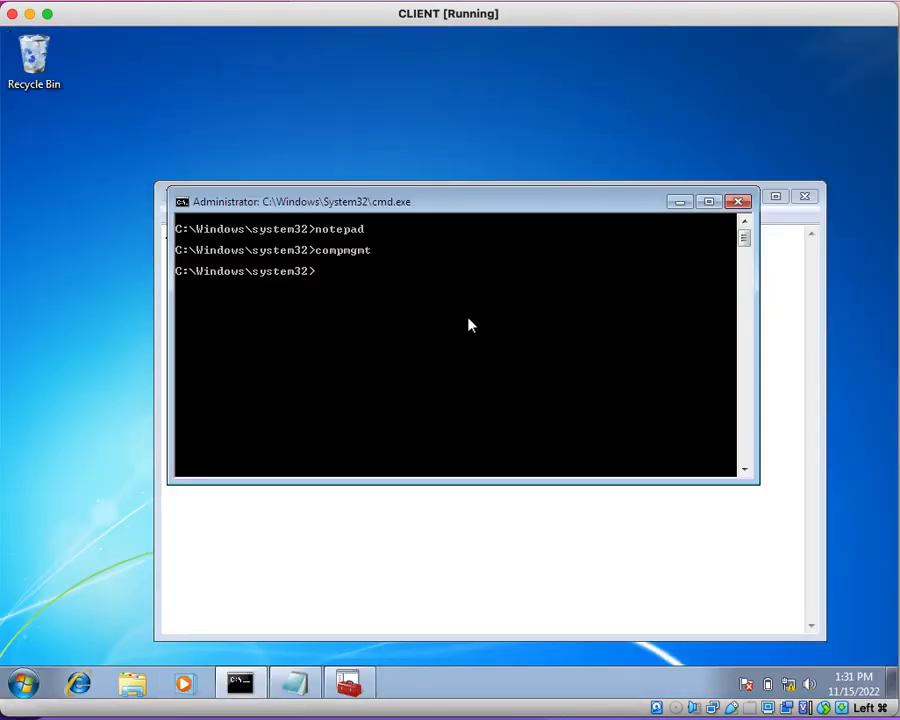
Step: Switch to the CLIENT machine, run compmgmt again to check the local Users list, and close both Computer Management windows
key("Up")
key("Return")
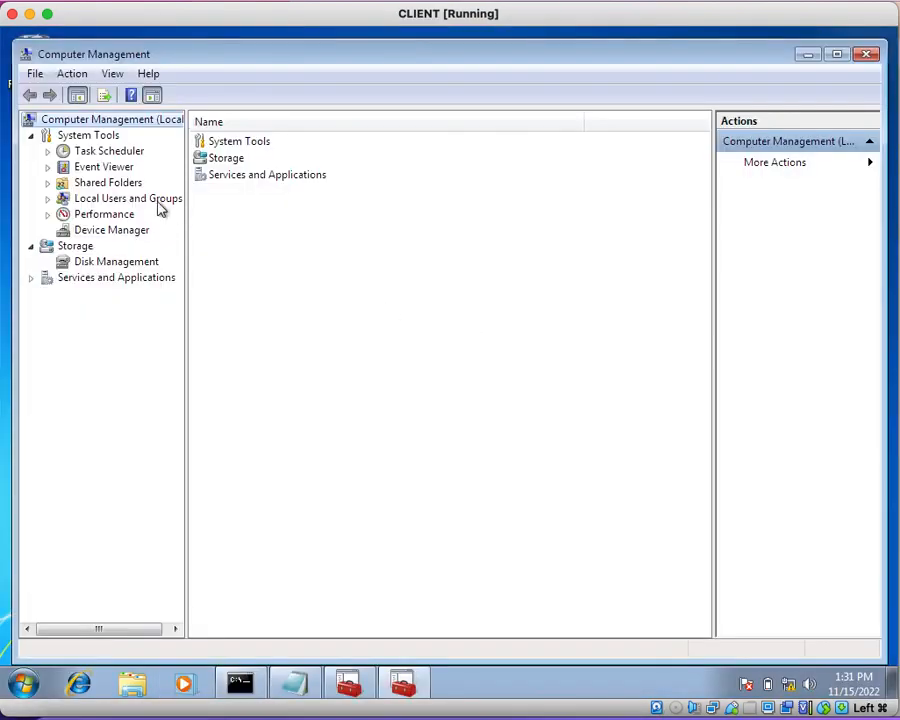
left_click(48, 199)
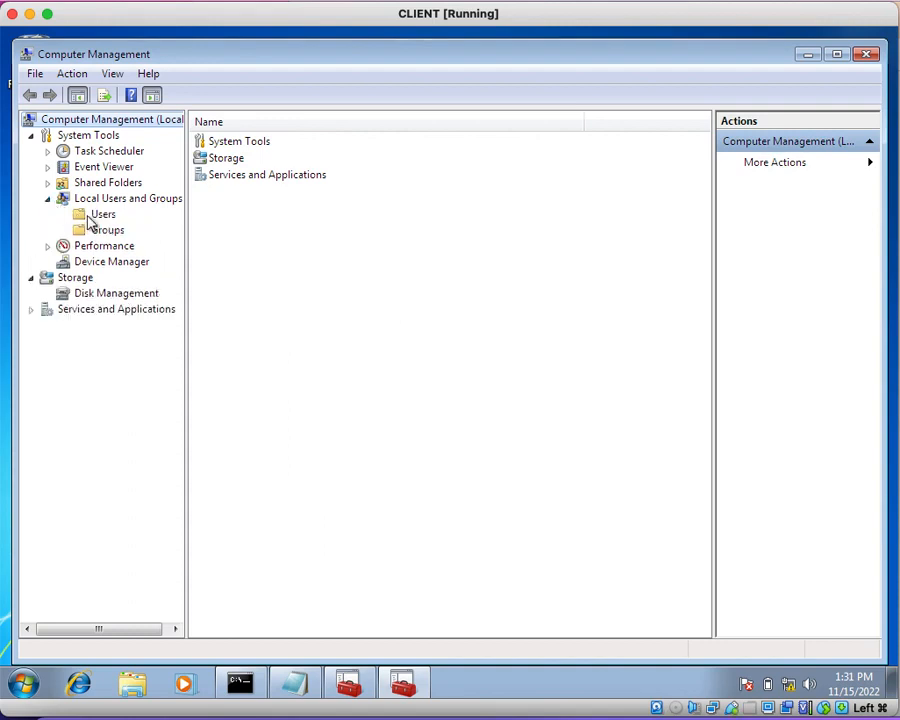
left_click(95, 214)
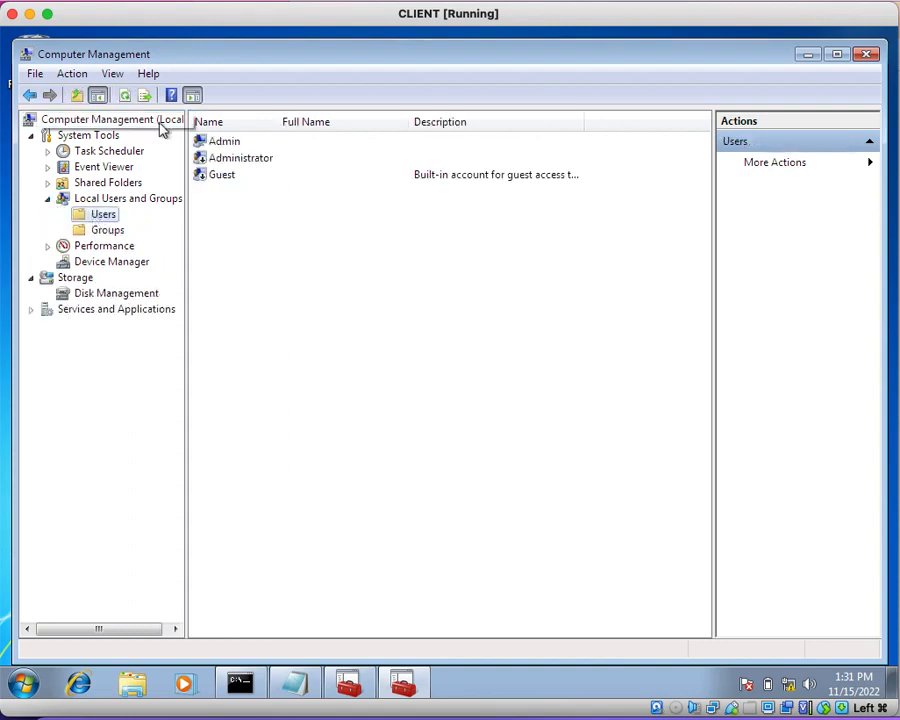
left_click(866, 54)
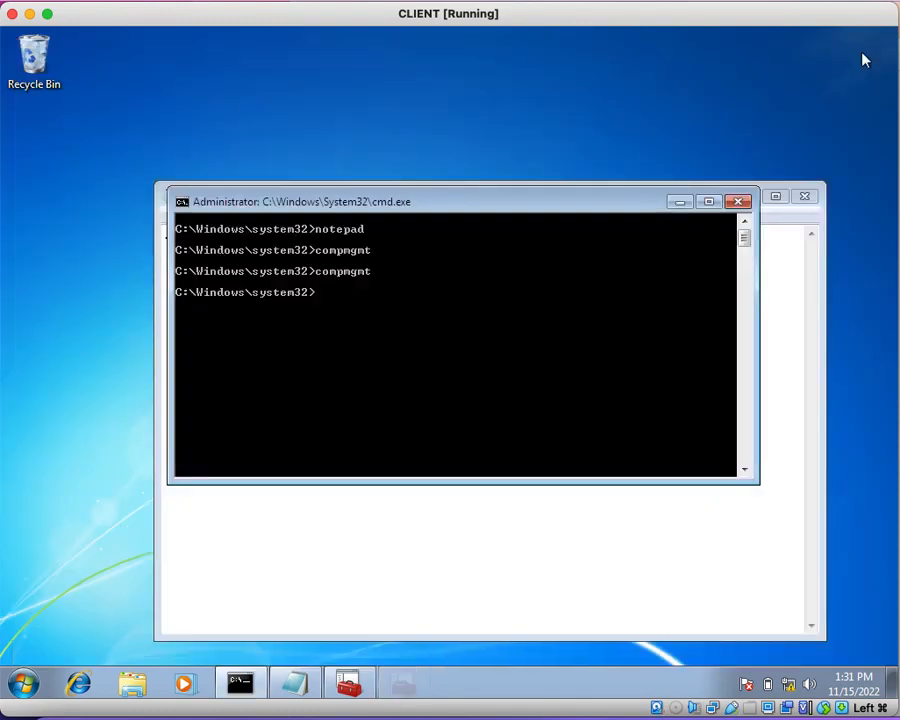
left_click(348, 683)
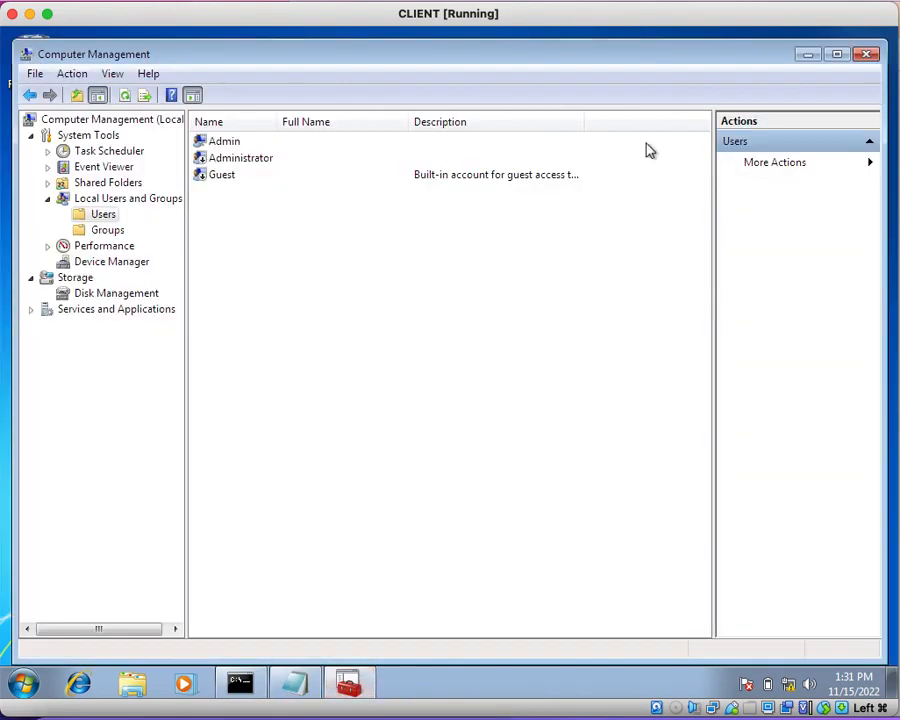
left_click(867, 55)
Step: Force a Group Policy update on the client from the command prompt with gpupdate /force
left_click(250, 416)
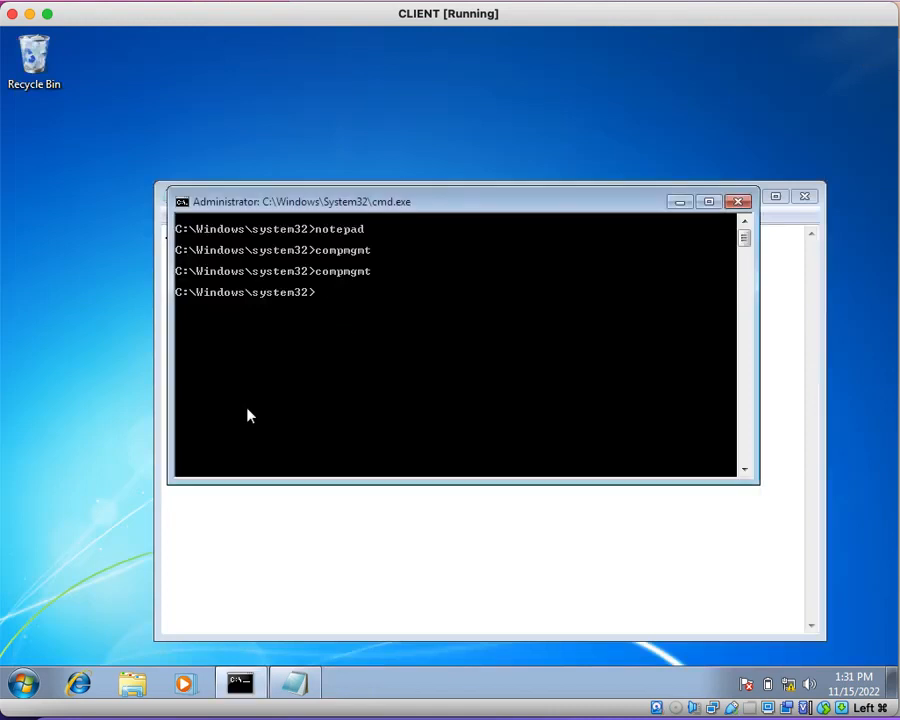
type("gpupdate /force")
key("Return")
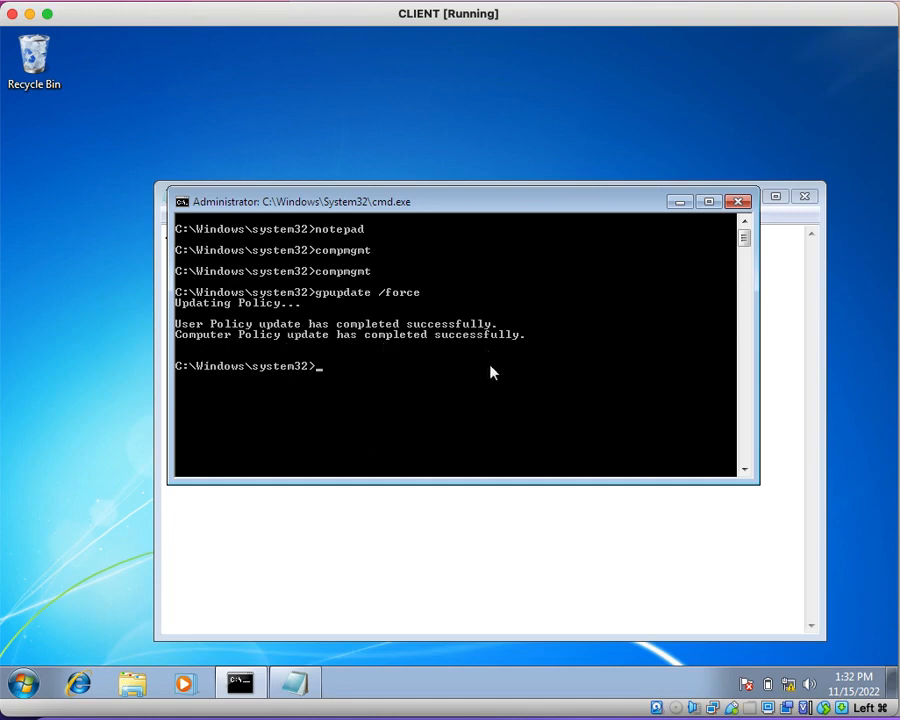
Step: Run compmgmt from the command prompt and check the Administrator account's status in the local Users list
type("compmgmt")
key("Return")
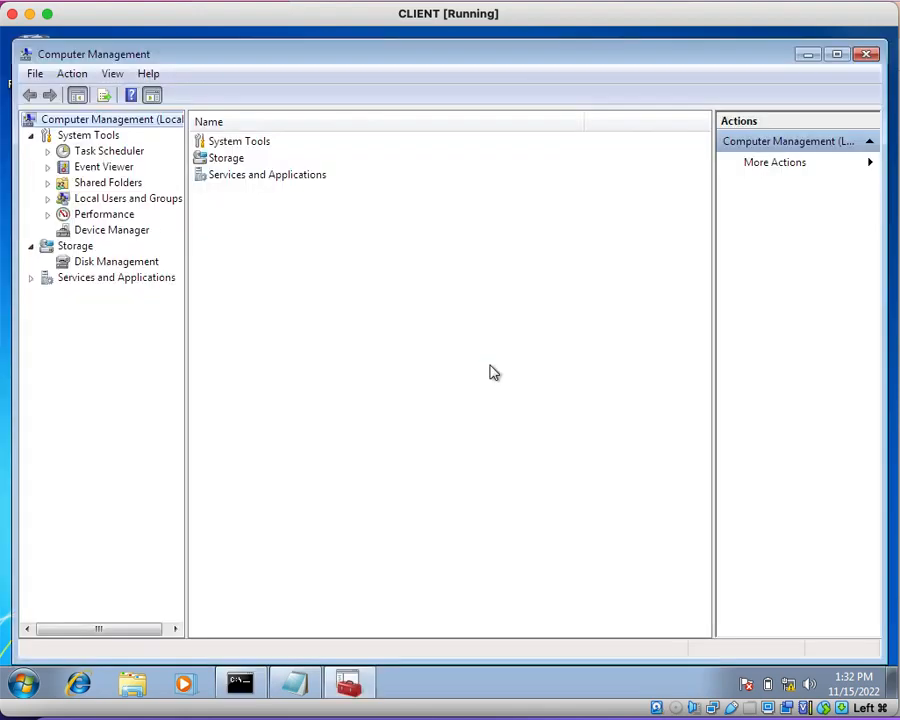
left_click(48, 200)
left_click(97, 219)
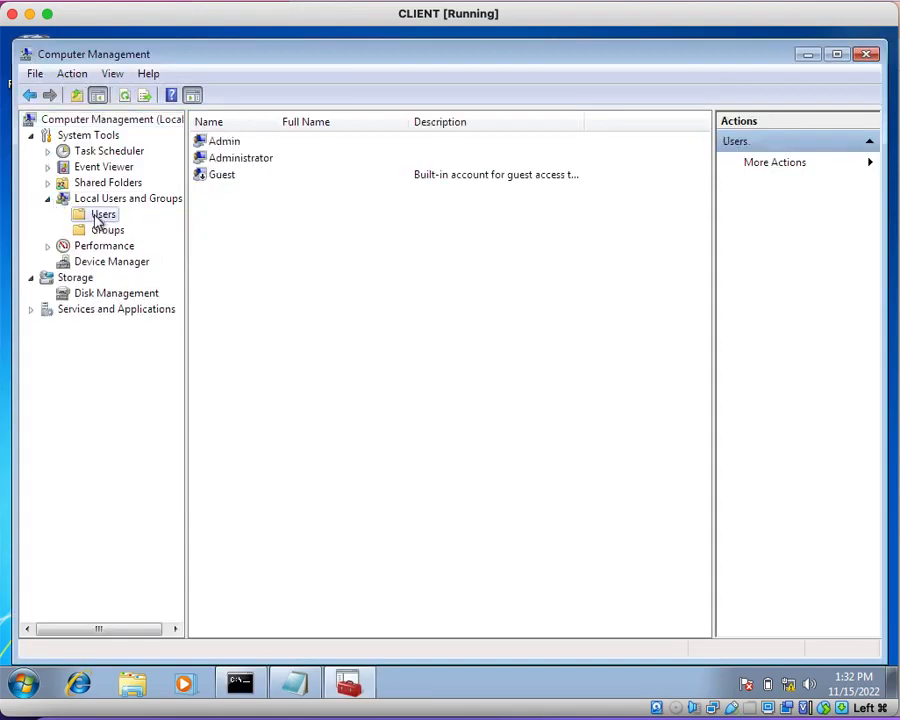
left_click(261, 163)
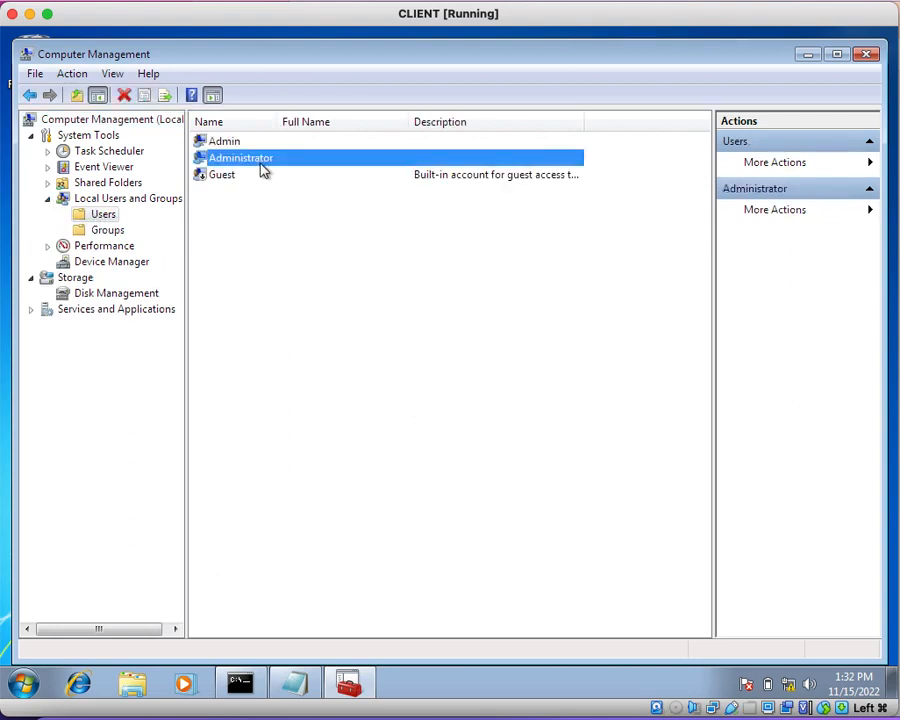
left_click(388, 309)
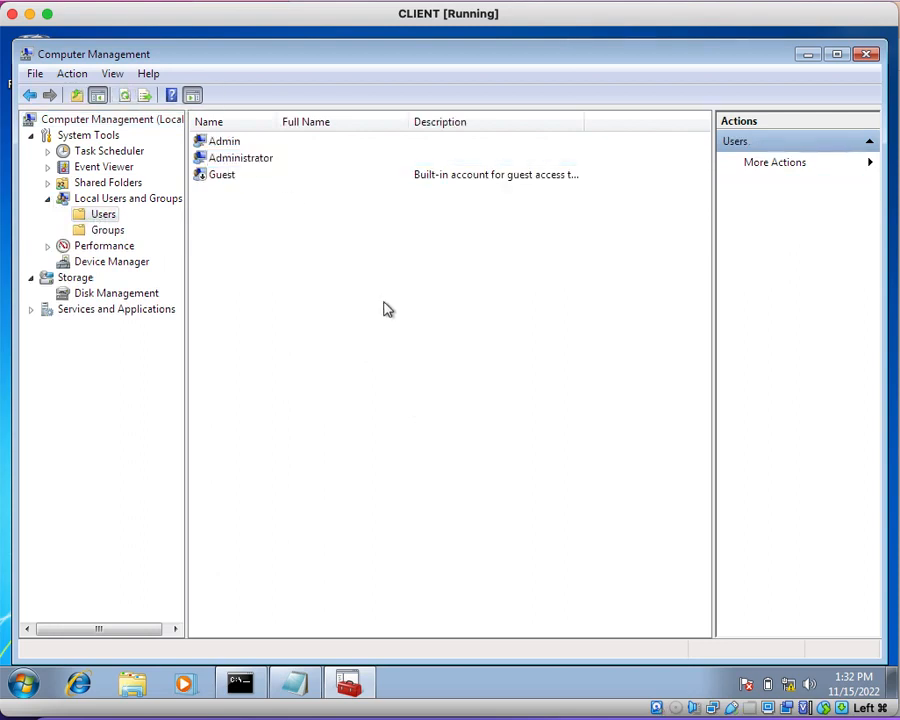